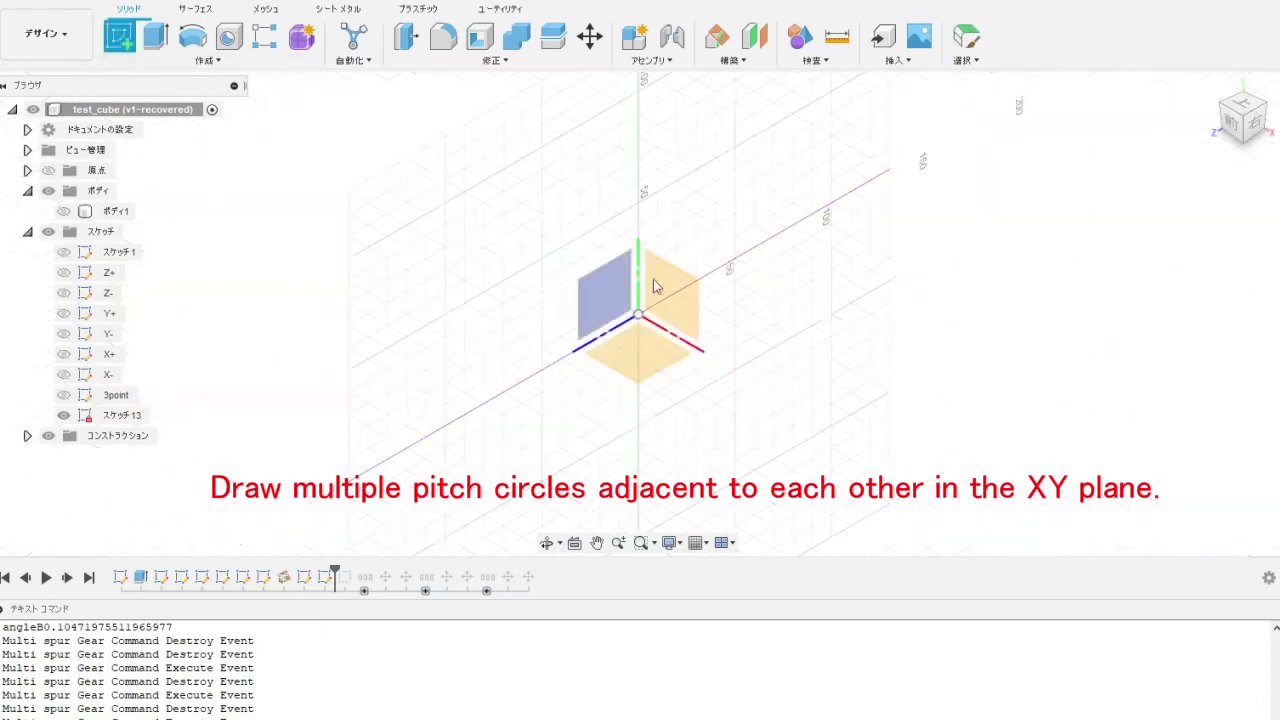
Step: Start an XY-plane sketch with a Ø20 circle at the origin and a 25 mm line from its centre
{"action": "left_click", "coordinate": [673, 296]}
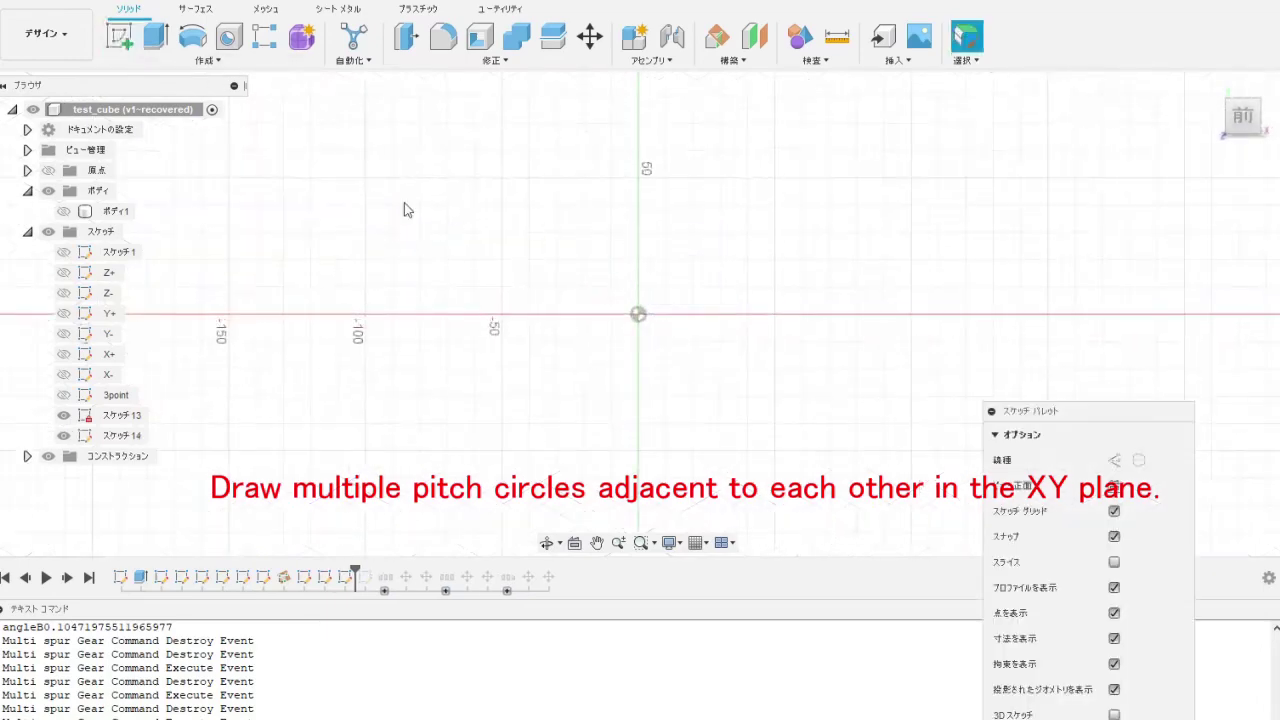
{"action": "left_click", "coordinate": [190, 45]}
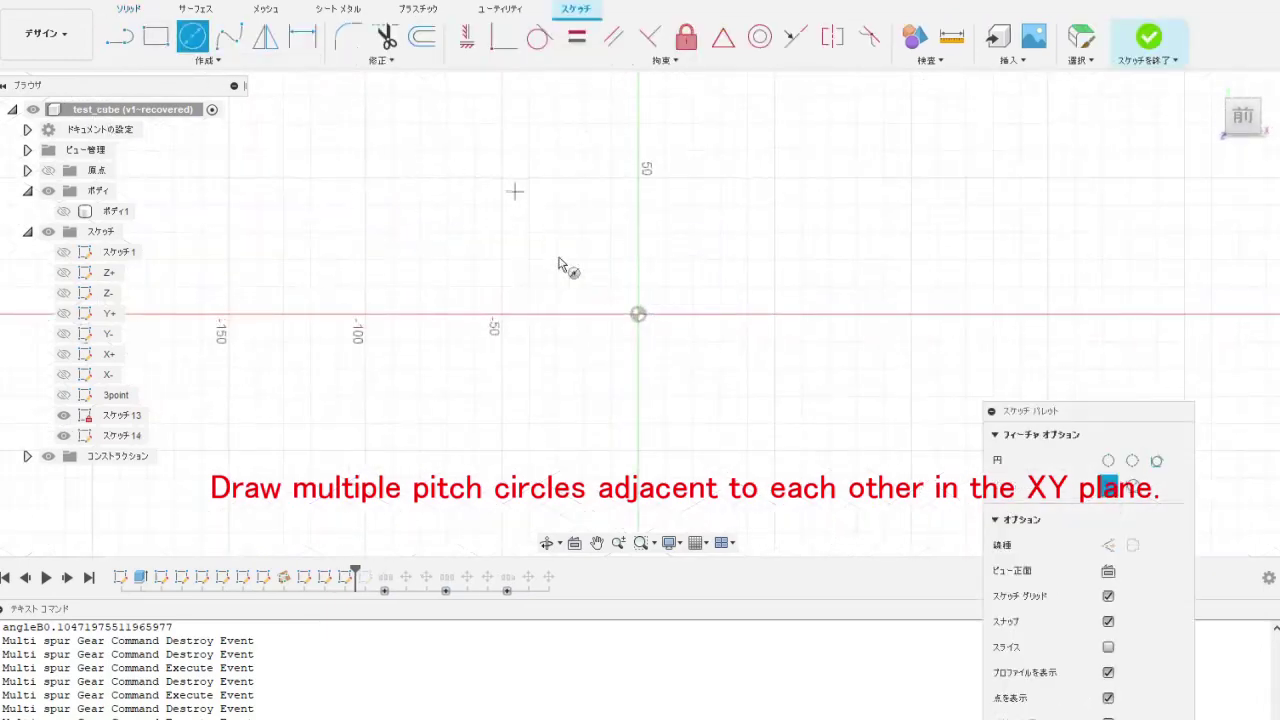
{"action": "left_click", "coordinate": [638, 317]}
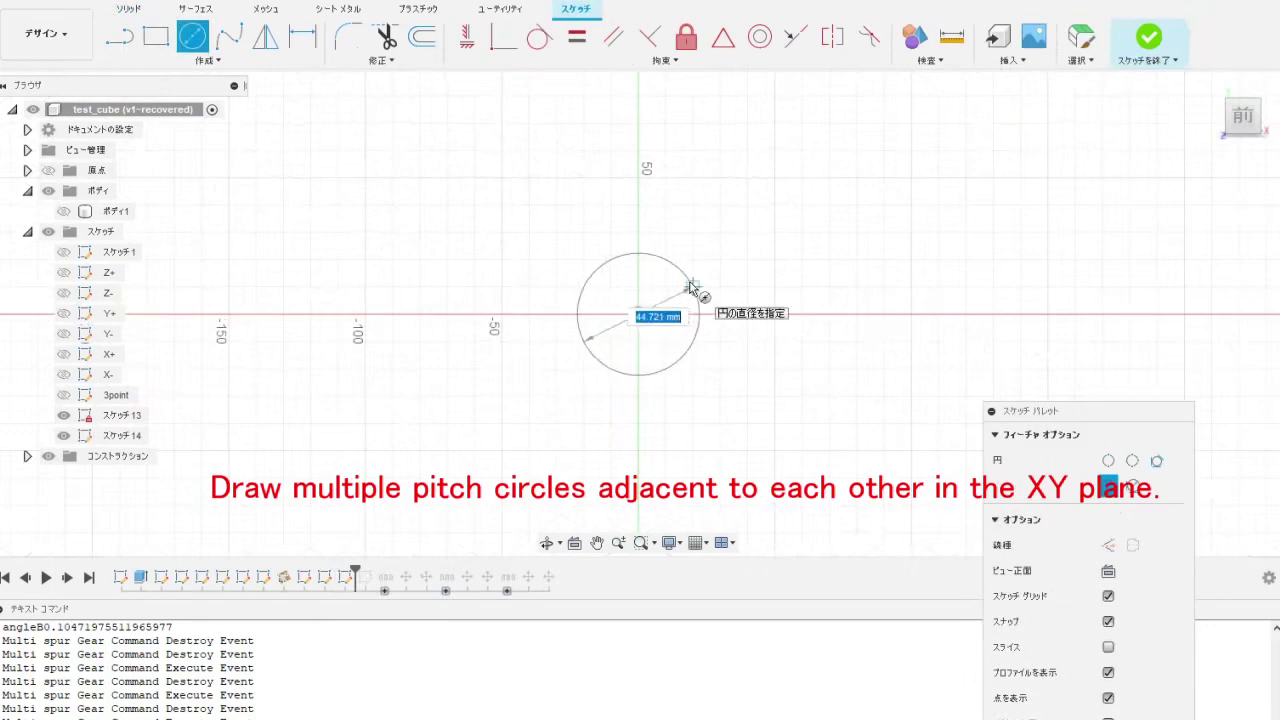
{"action": "key", "text": "Return"}
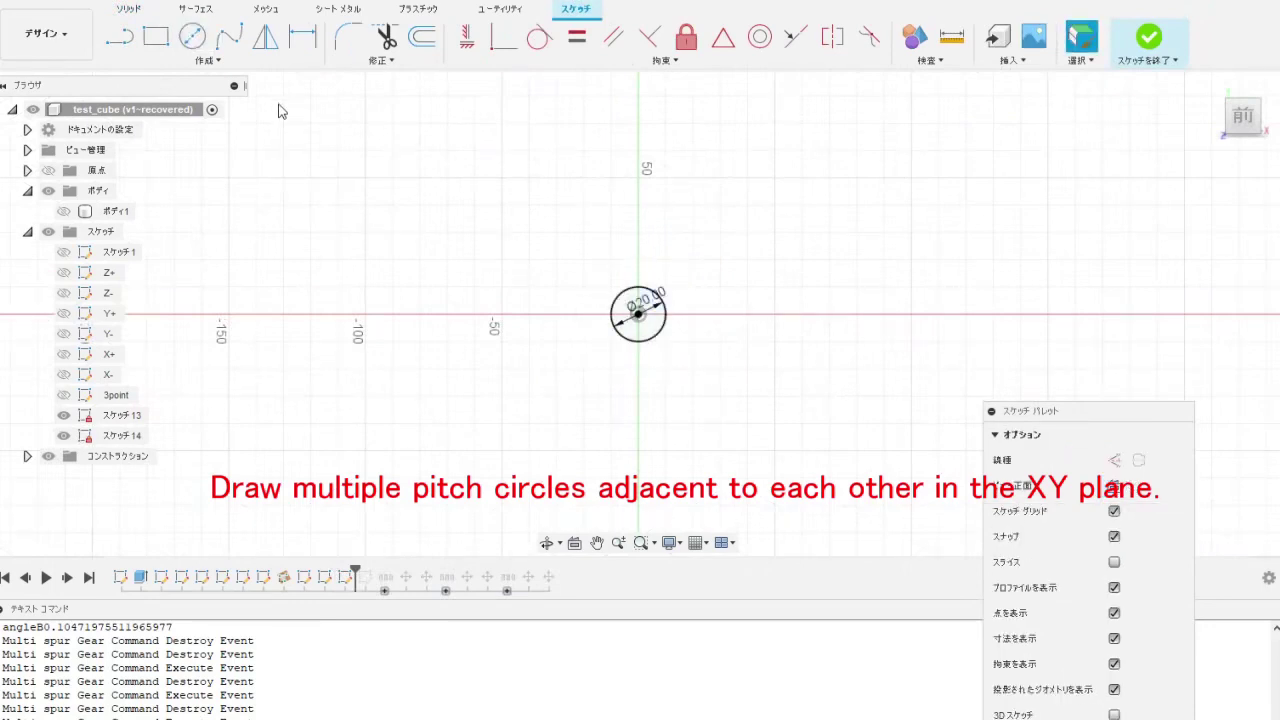
{"action": "left_click", "coordinate": [119, 37]}
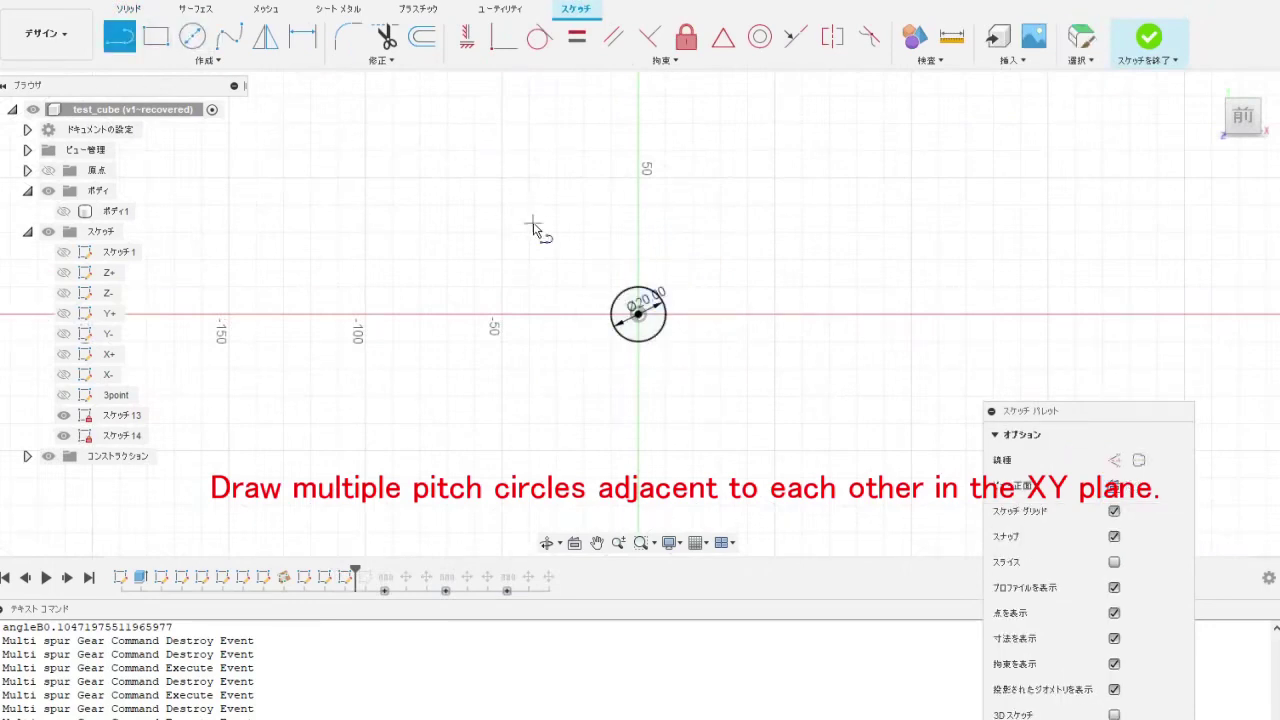
{"action": "left_click", "coordinate": [639, 315]}
{"action": "key", "text": "Return"}
{"action": "key", "text": "Return"}
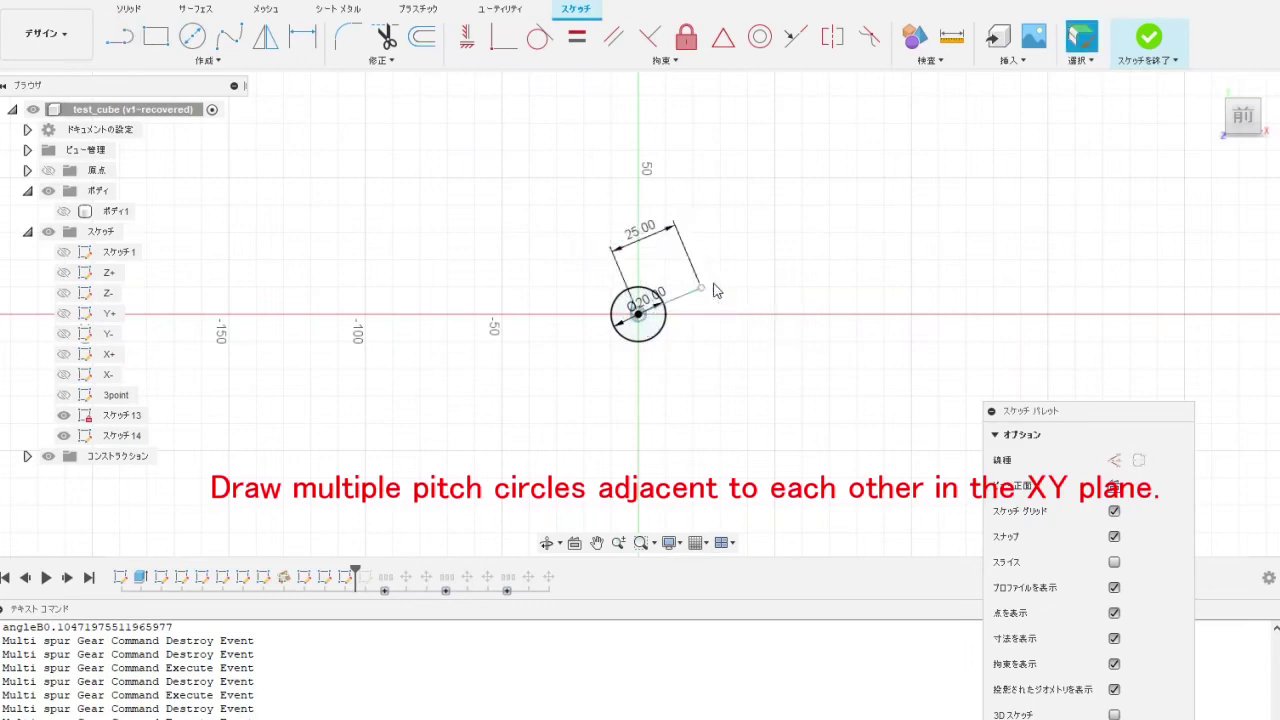
Step: Add a circle at the 25 mm line's end and a 35 mm line from its centre
{"action": "key", "text": "c"}
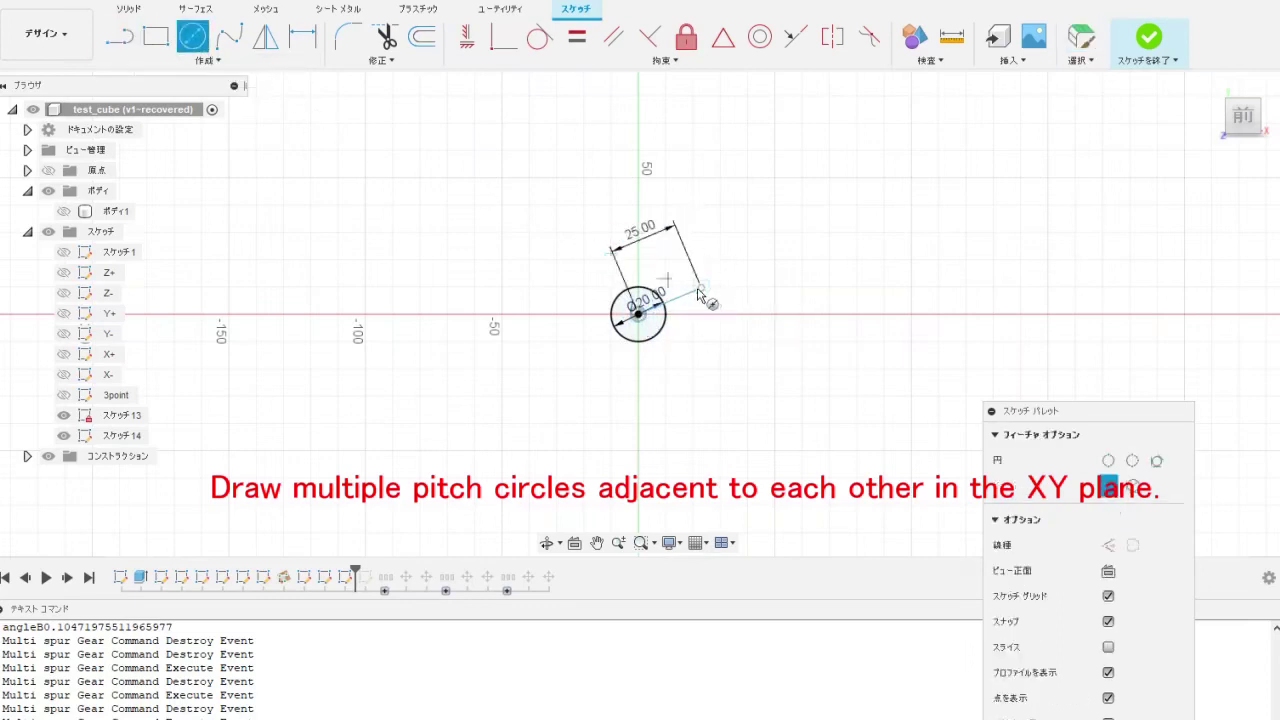
{"action": "left_click", "coordinate": [699, 288]}
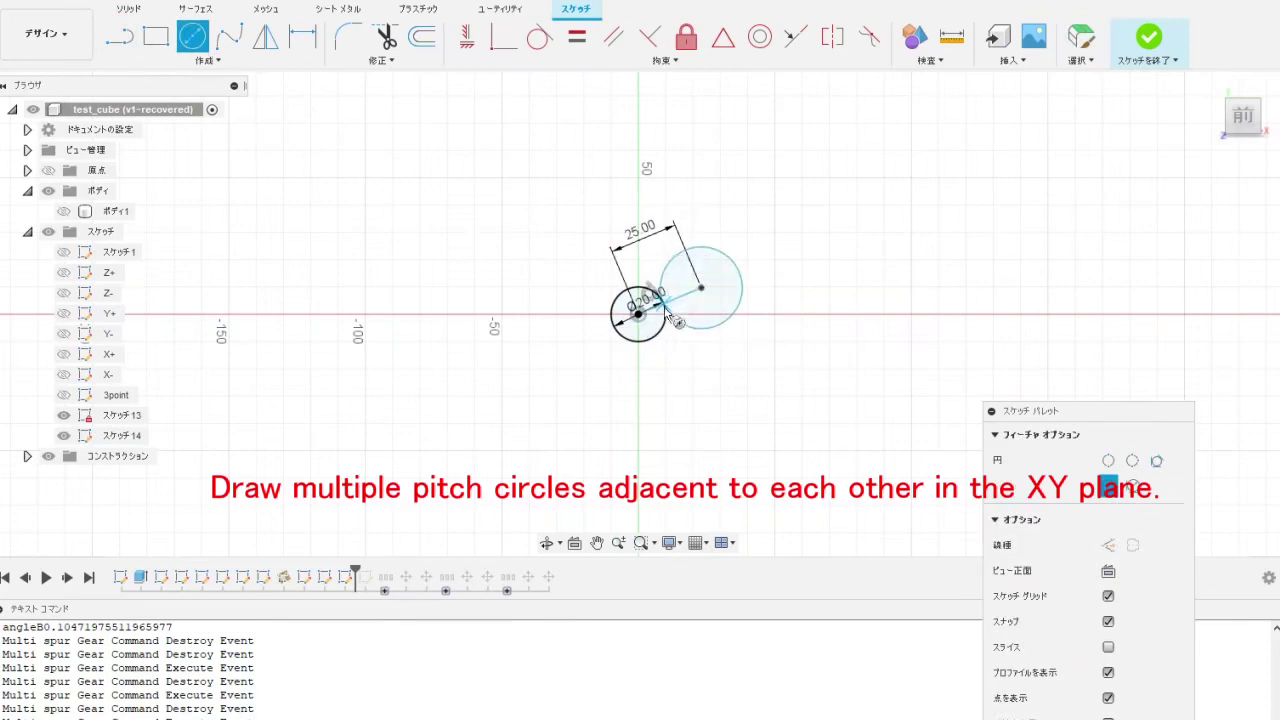
{"action": "key", "text": "l"}
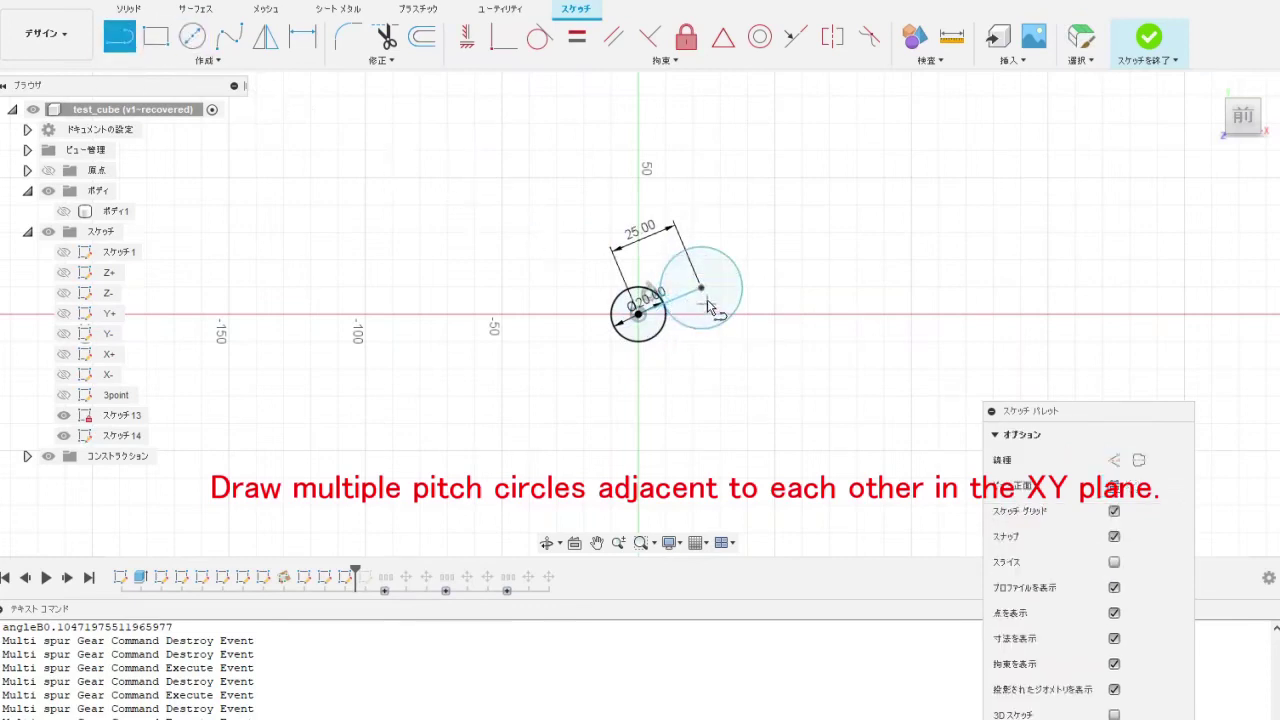
{"action": "left_click", "coordinate": [701, 290]}
{"action": "type", "text": "3"}
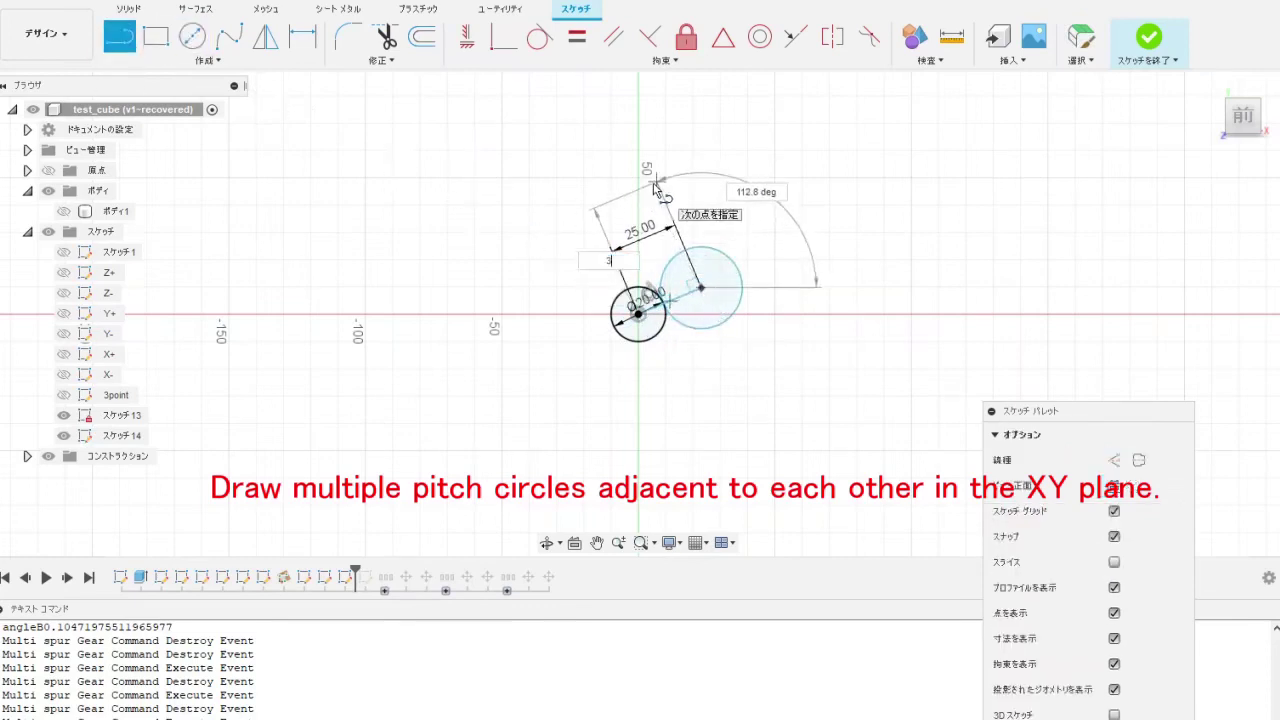
{"action": "key", "text": "BackSpace"}
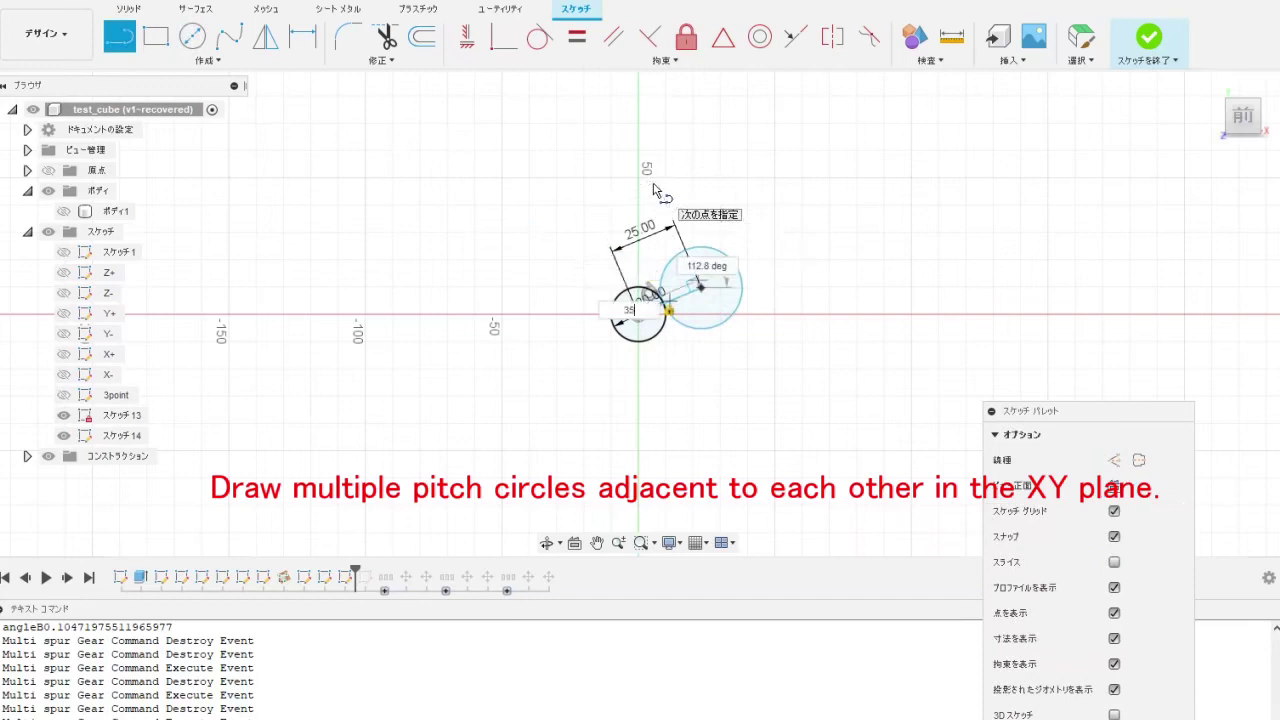
{"action": "key", "text": "Return"}
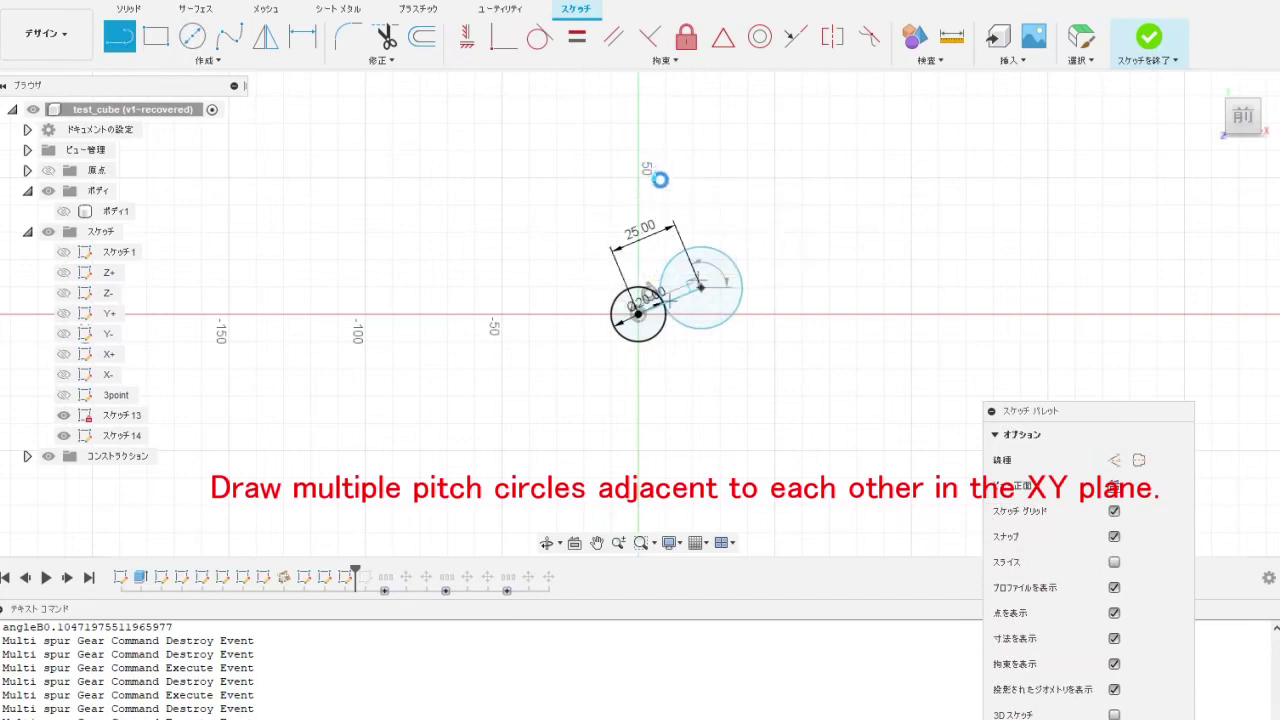
{"action": "key", "text": "Escape"}
{"action": "left_click", "coordinate": [192, 36]}
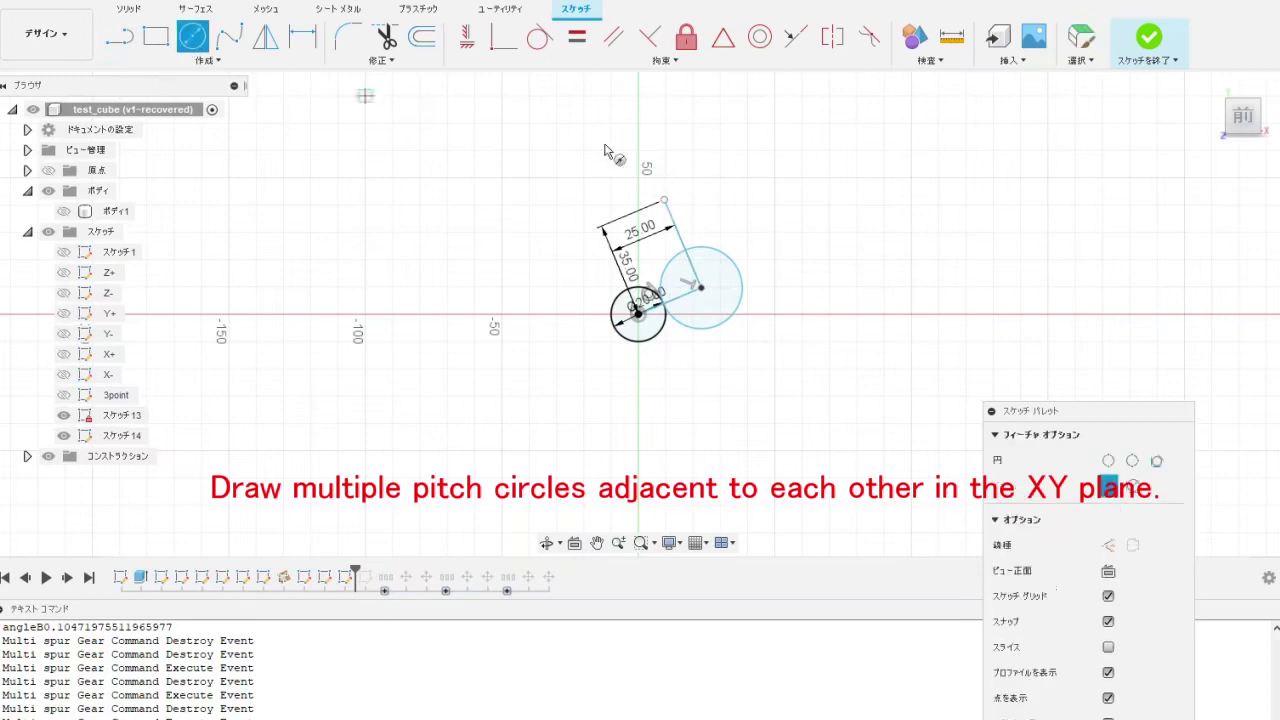
Step: Draw a touching circle at the 35 mm line's end, a 40 mm line, and another touching circle
{"action": "left_click", "coordinate": [663, 200]}
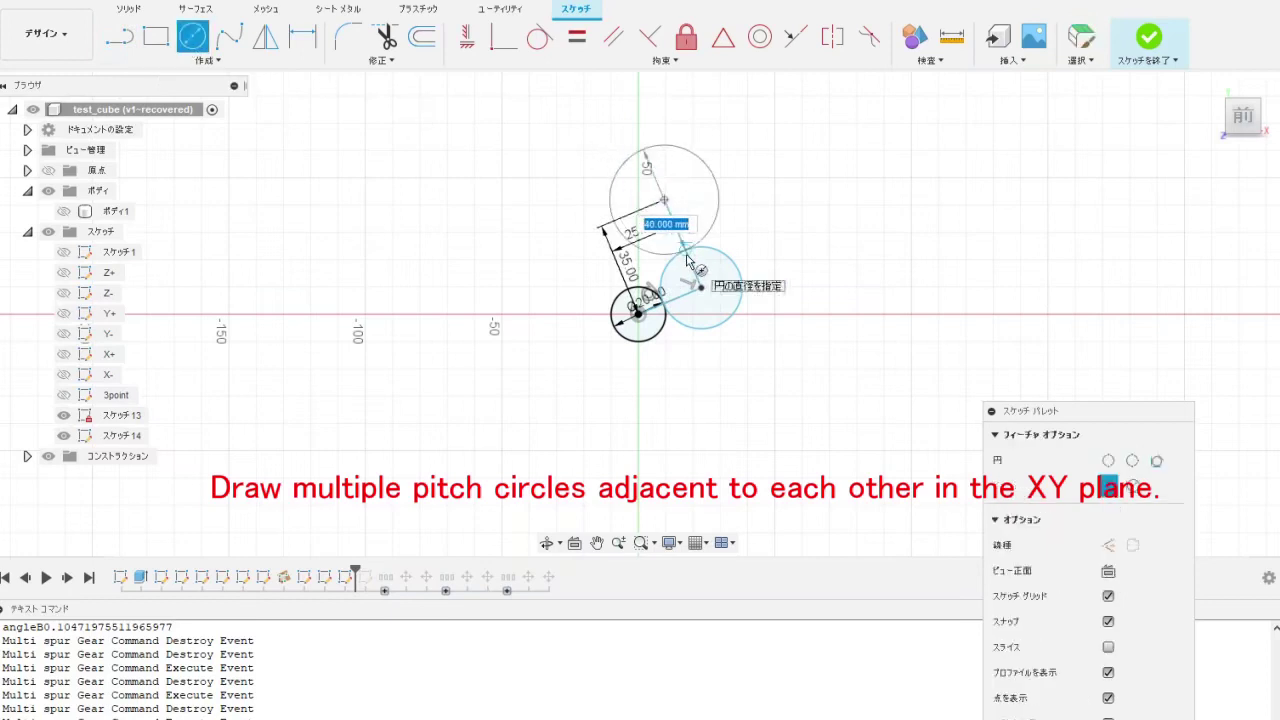
{"action": "left_click", "coordinate": [685, 252]}
{"action": "key", "text": "l"}
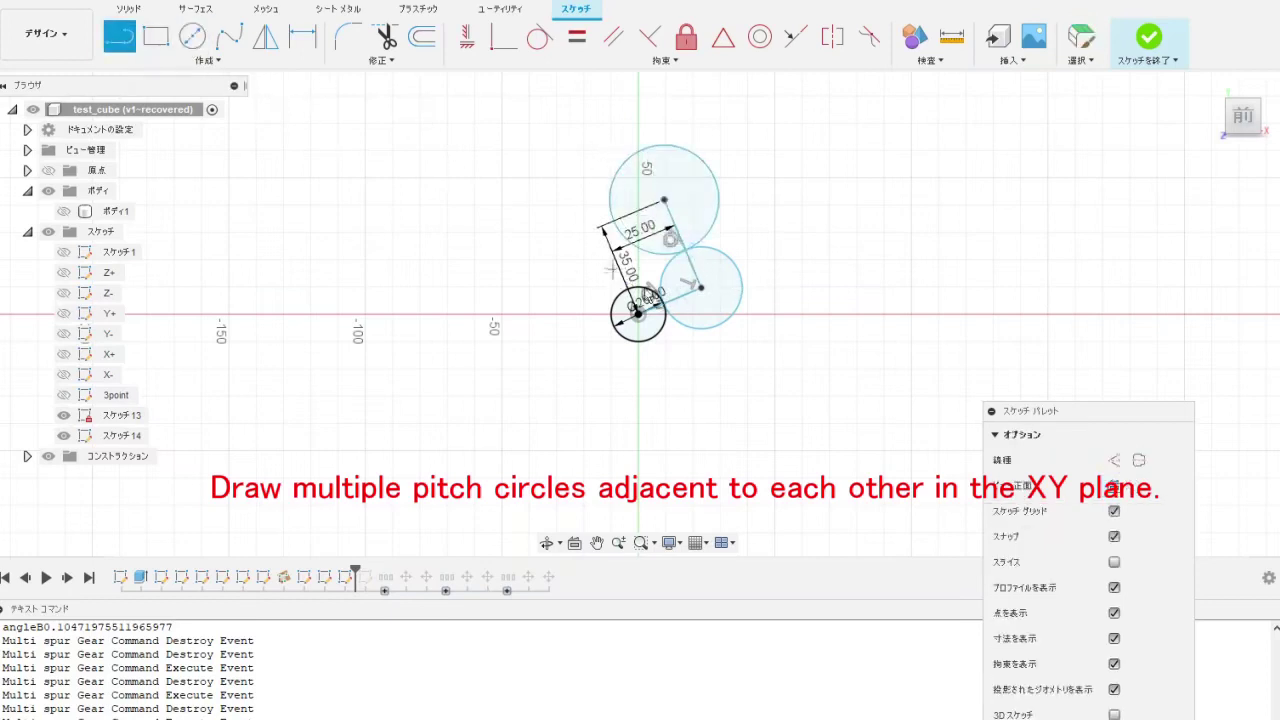
{"action": "left_click", "coordinate": [701, 289]}
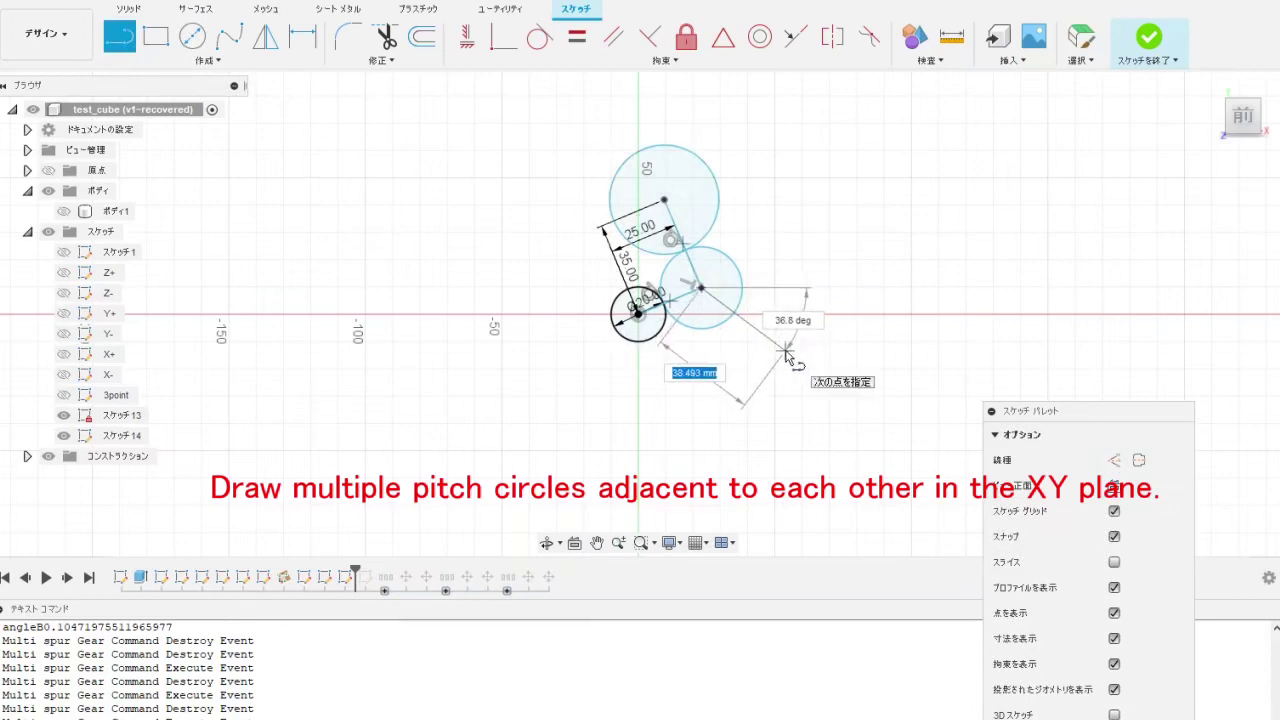
{"action": "key", "text": "Return"}
{"action": "key", "text": "Escape"}
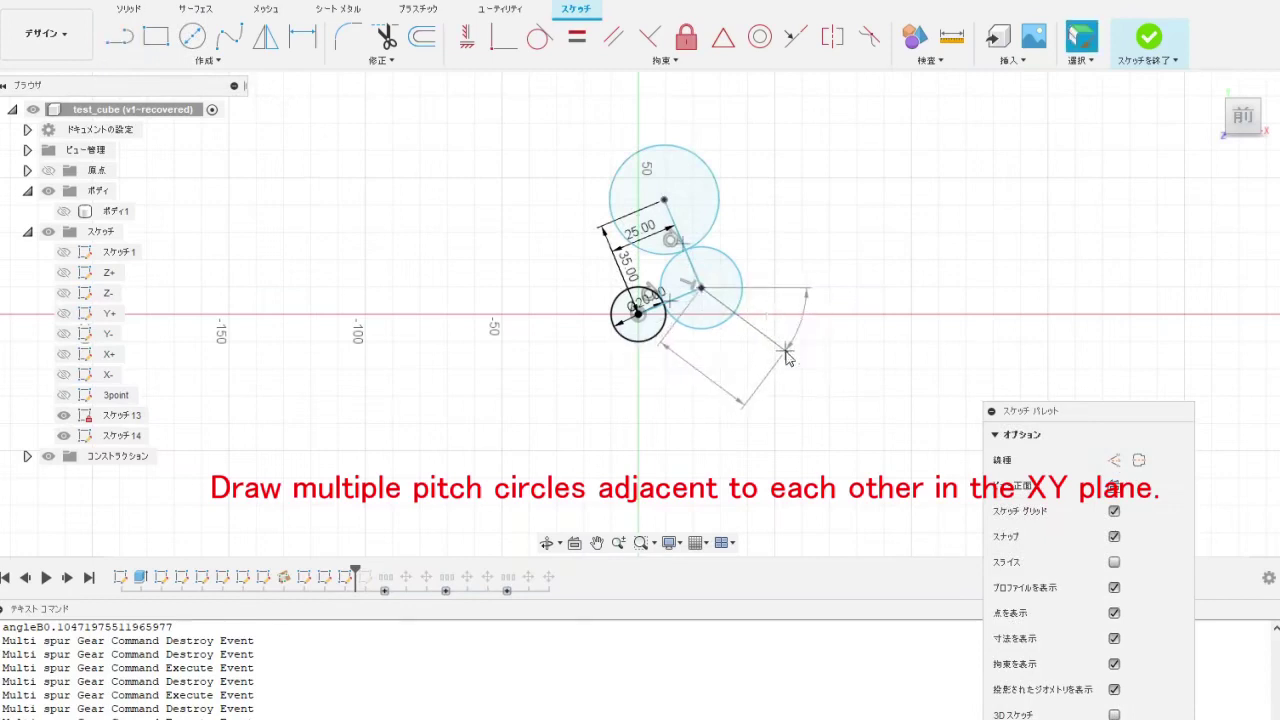
{"action": "left_click", "coordinate": [193, 36]}
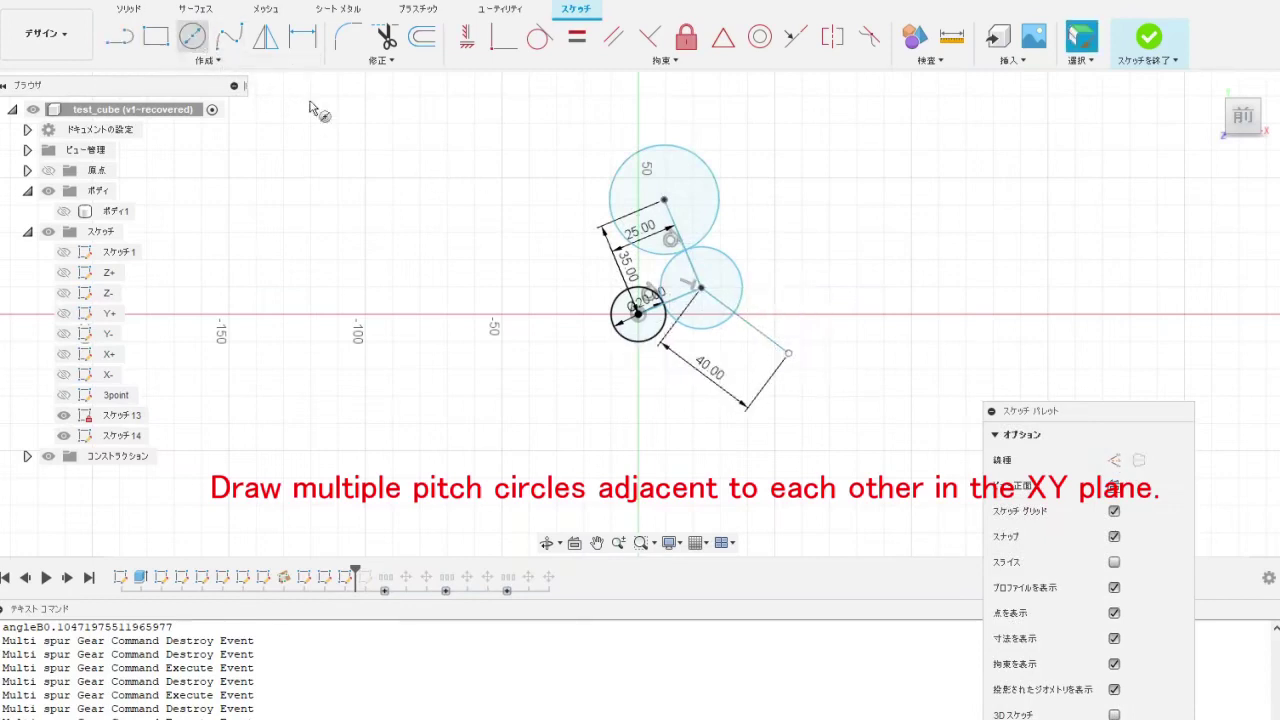
{"action": "left_click", "coordinate": [785, 351]}
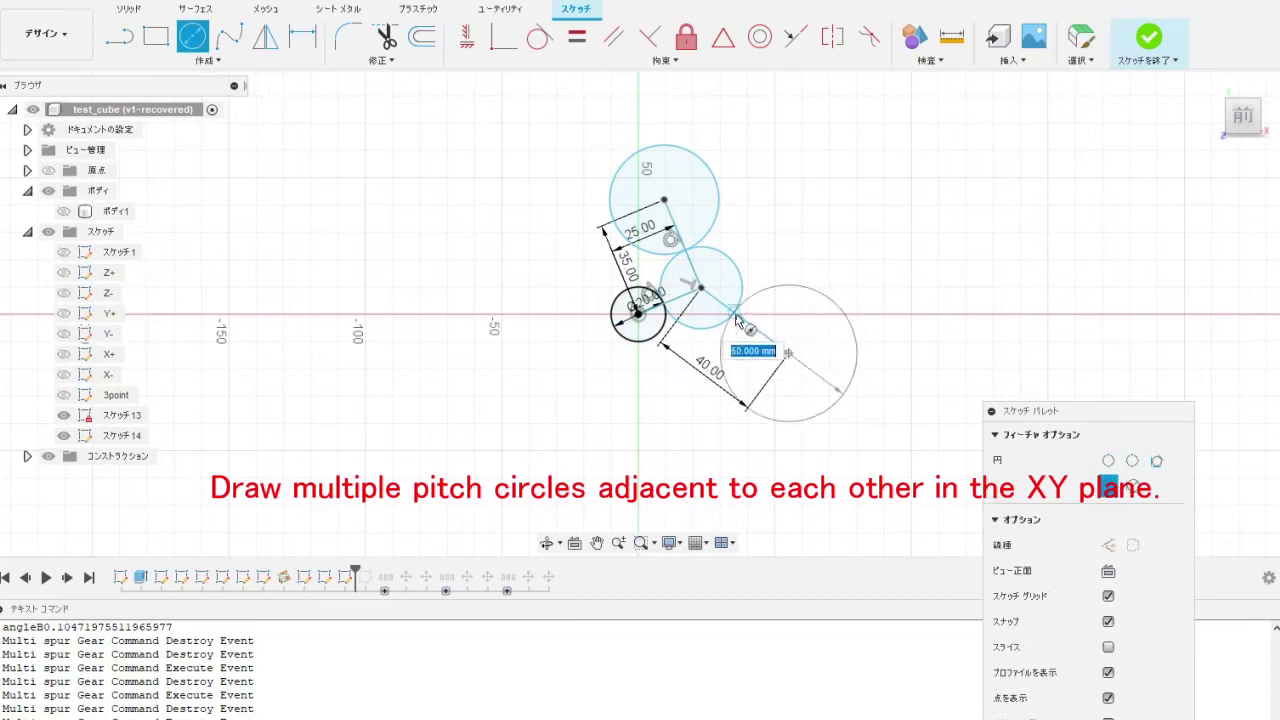
{"action": "left_click", "coordinate": [736, 318]}
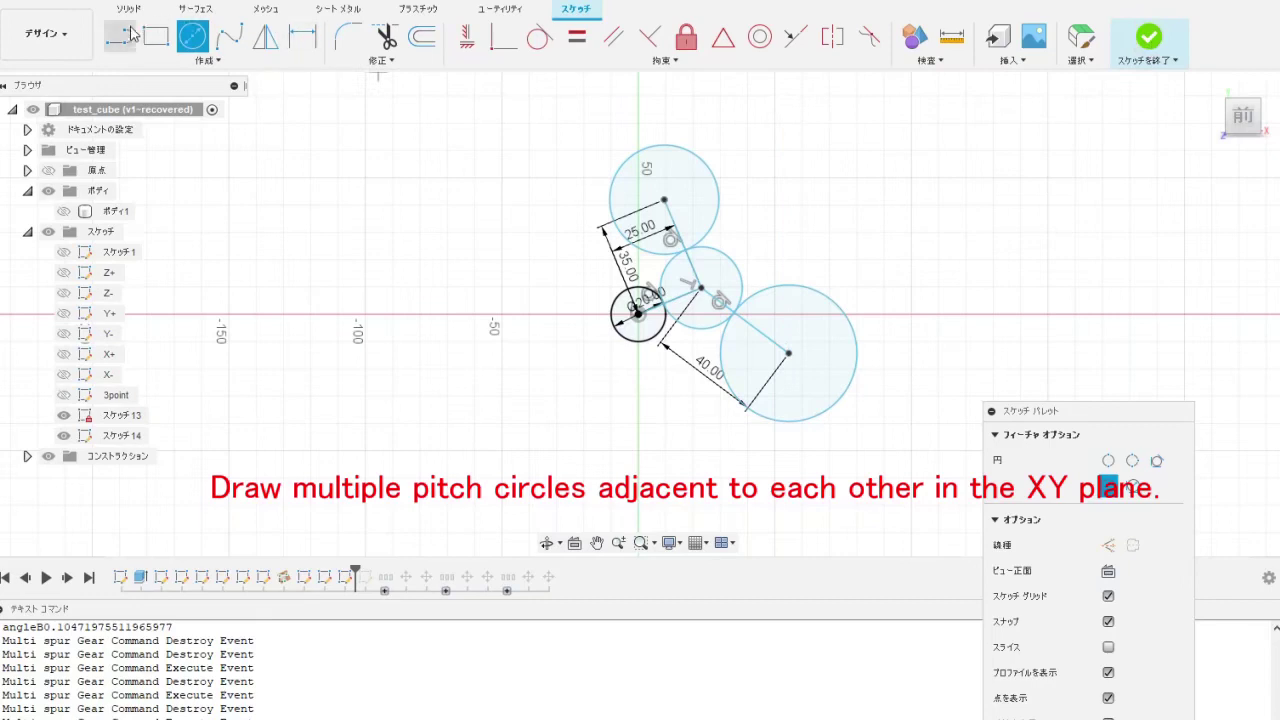
Step: Add a 35 mm line ending in a Ø20 circle and finish the sketch
{"action": "left_click", "coordinate": [131, 33]}
{"action": "left_click", "coordinate": [789, 354]}
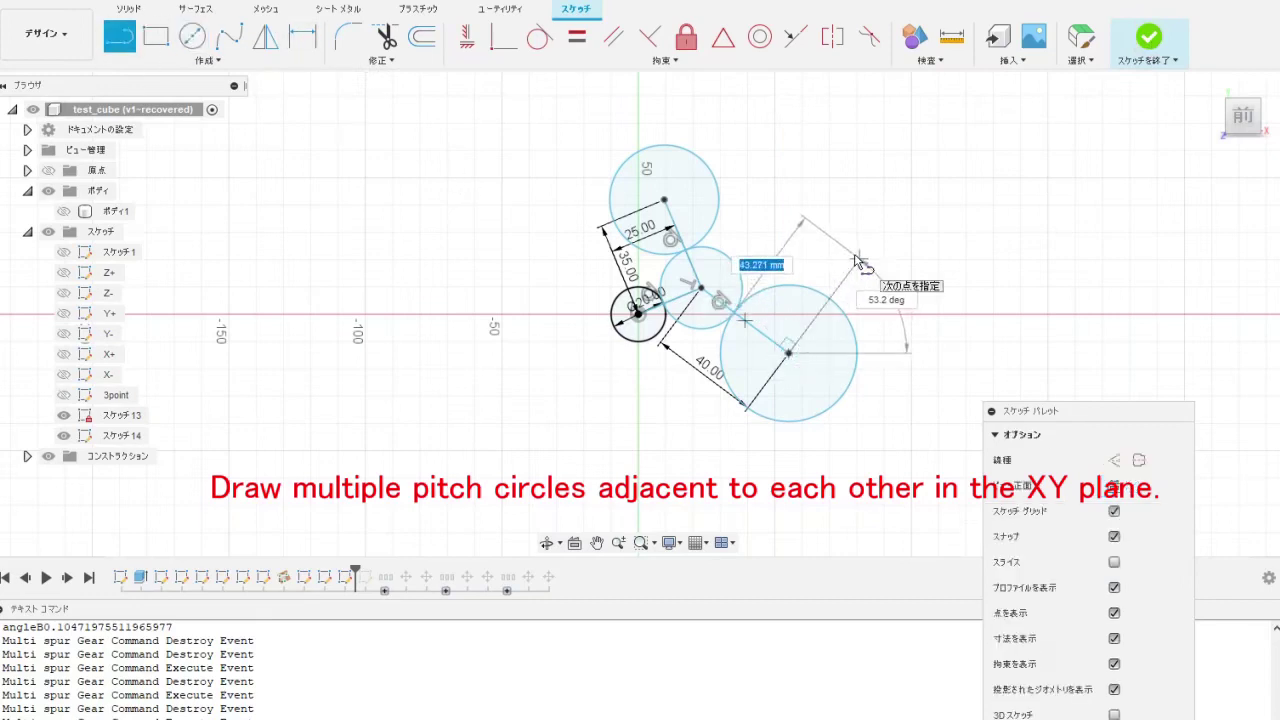
{"action": "type", "text": "35"}
{"action": "key", "text": "Return"}
{"action": "key", "text": "Escape"}
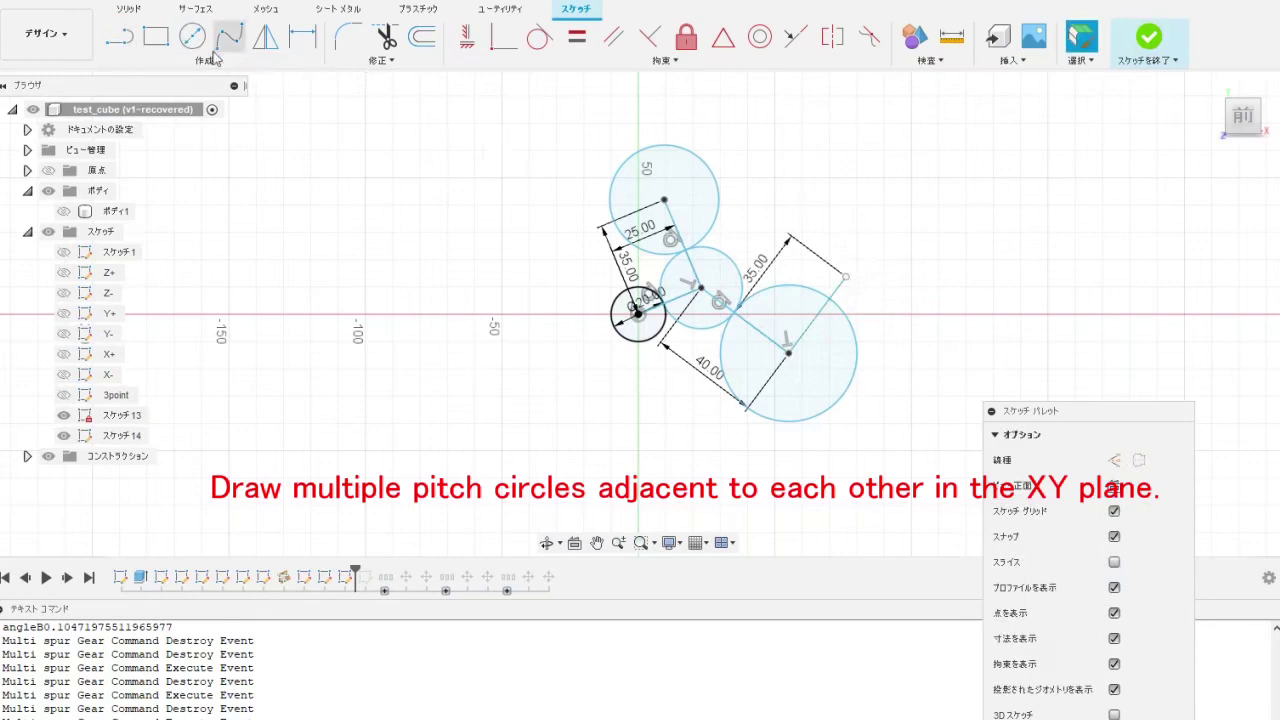
{"action": "left_click", "coordinate": [195, 37]}
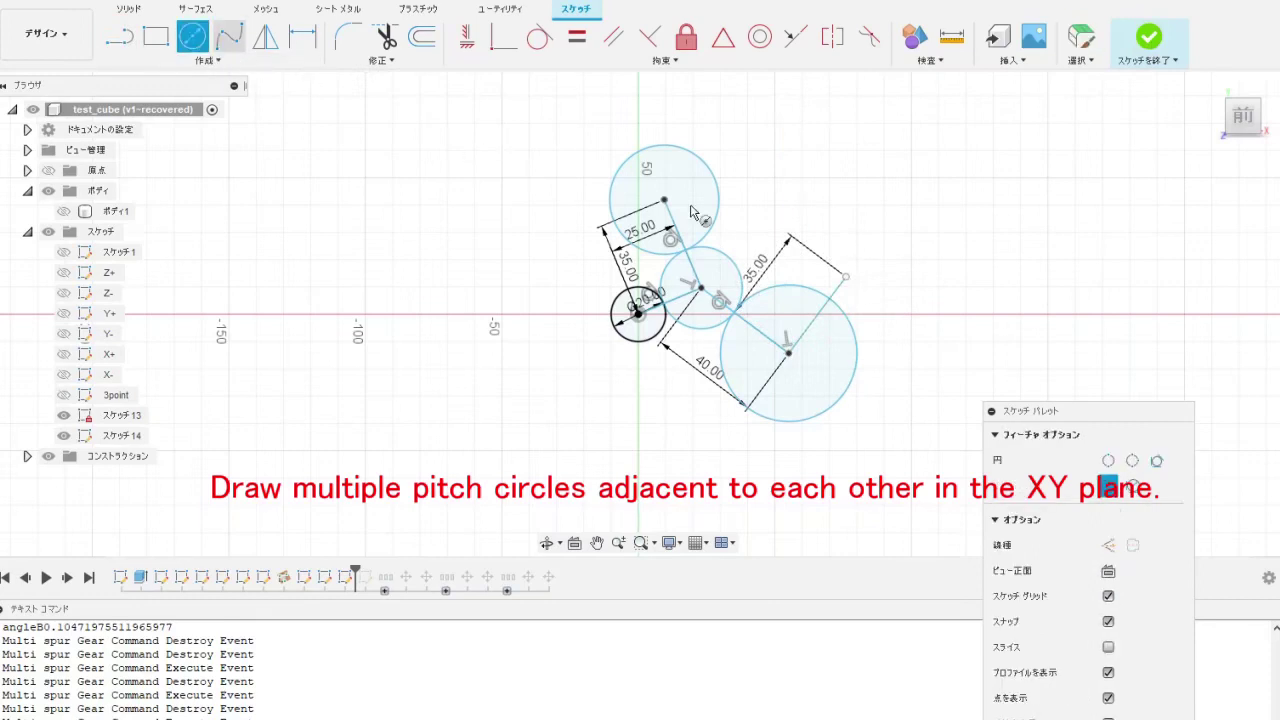
{"action": "left_click", "coordinate": [843, 280]}
{"action": "key", "text": "Return"}
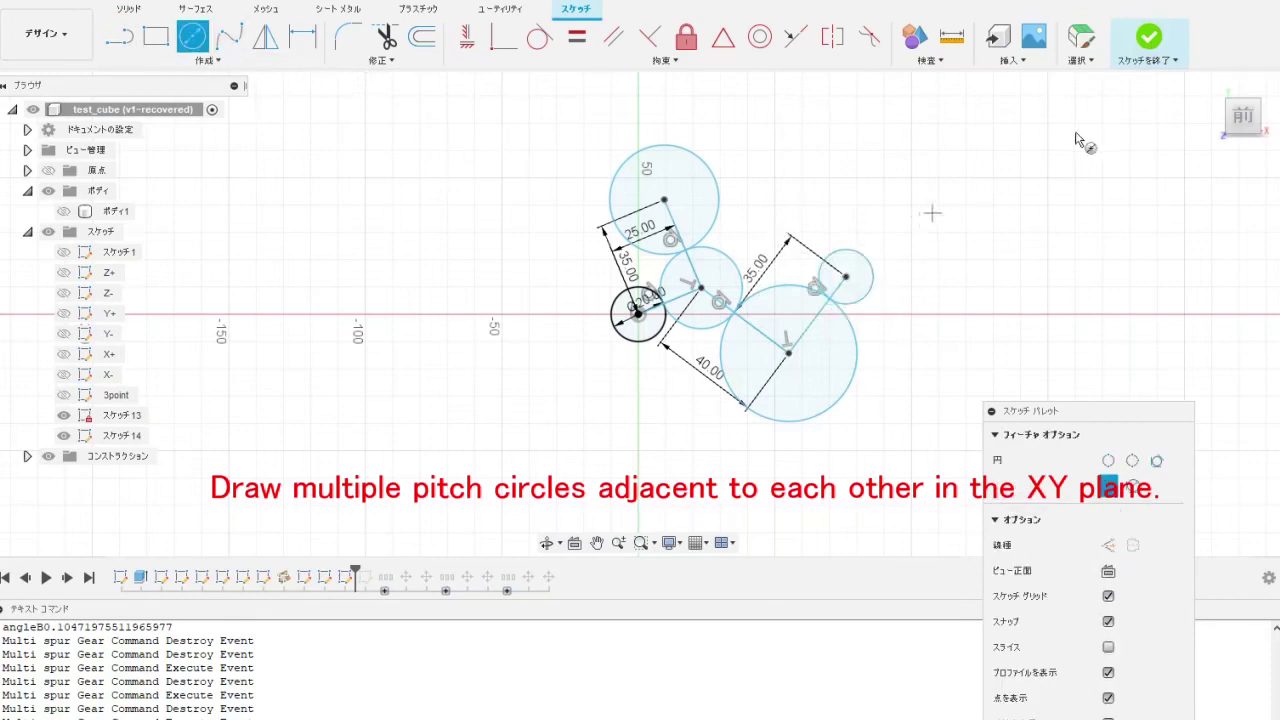
{"action": "left_click", "coordinate": [1152, 44]}
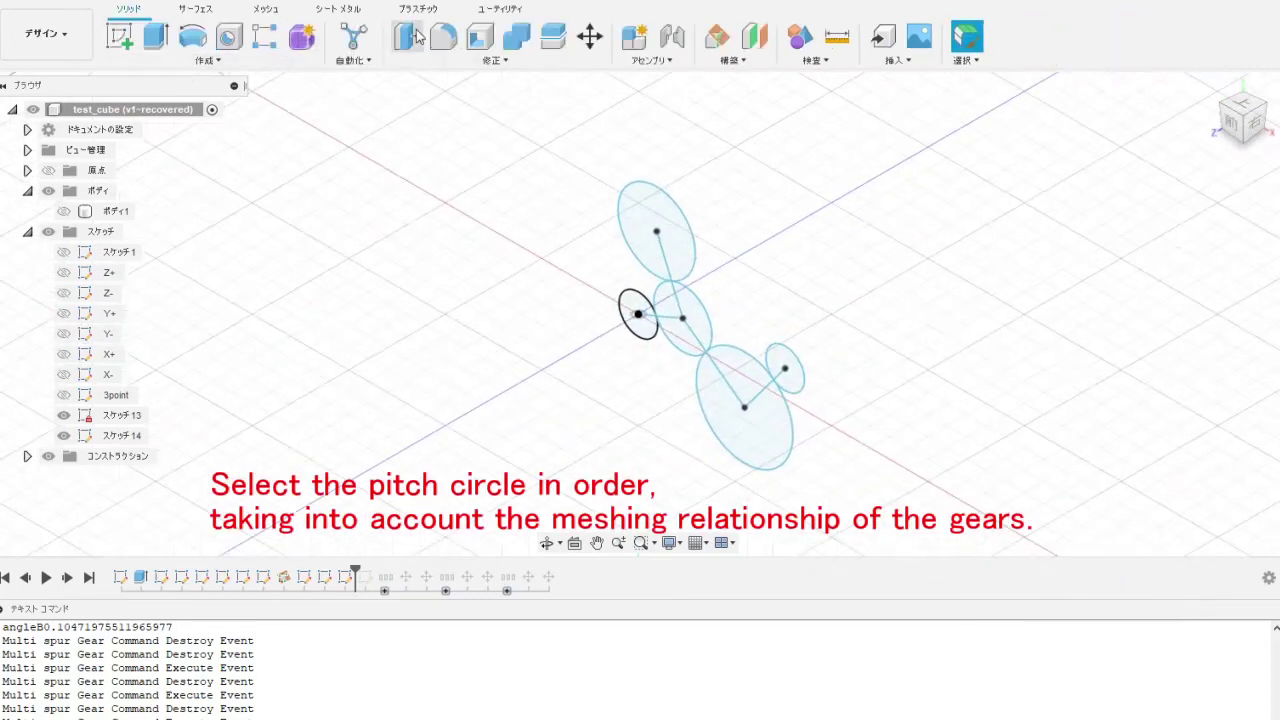
Step: Run Multi Spur Gear from the Utility tab and pick the five pitch circles in mesh order
{"action": "left_click", "coordinate": [503, 10]}
{"action": "left_click", "coordinate": [256, 40]}
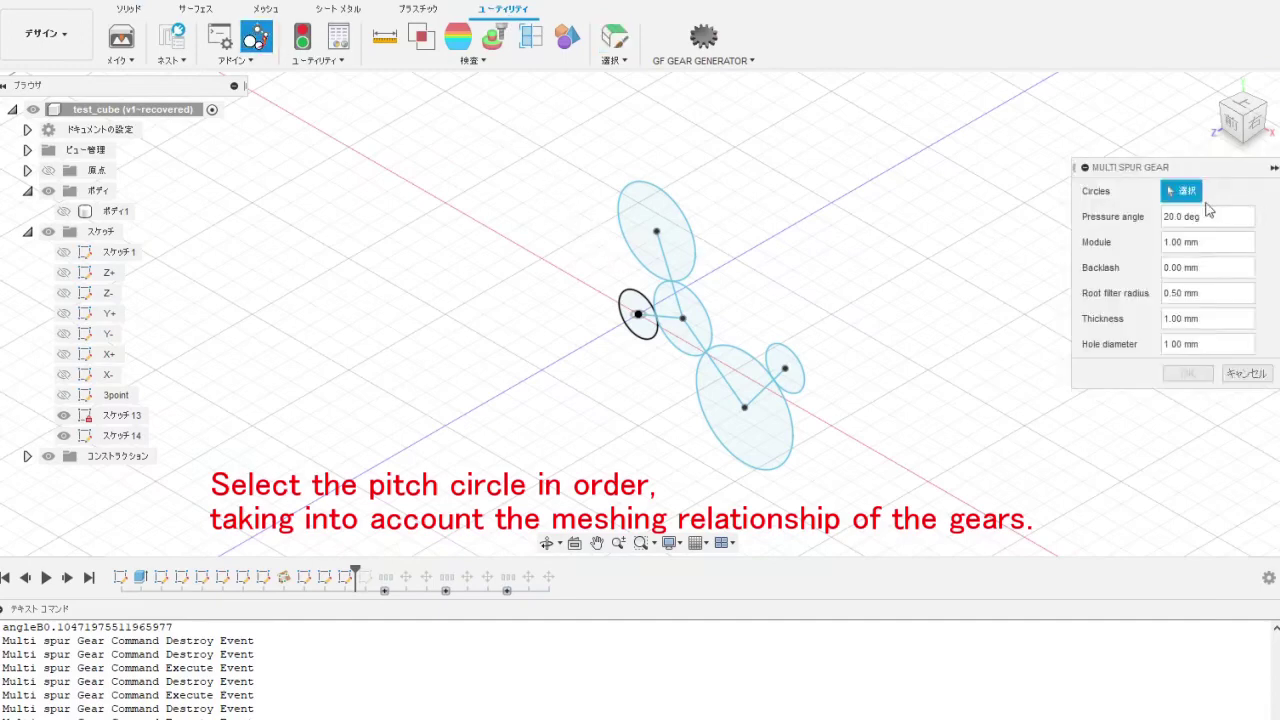
{"action": "left_click", "coordinate": [644, 298]}
{"action": "left_click", "coordinate": [657, 295]}
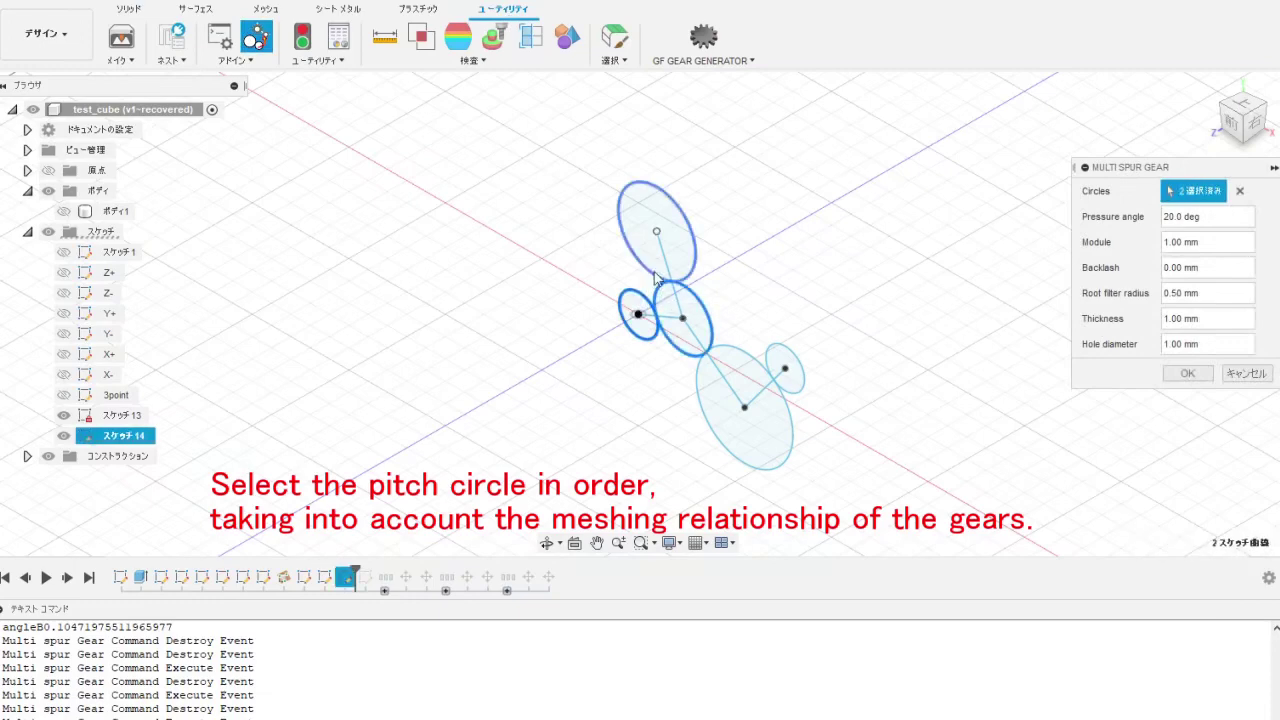
{"action": "left_click", "coordinate": [665, 280]}
{"action": "left_click", "coordinate": [748, 352]}
{"action": "left_click", "coordinate": [767, 355]}
{"action": "type", "text": "1"}
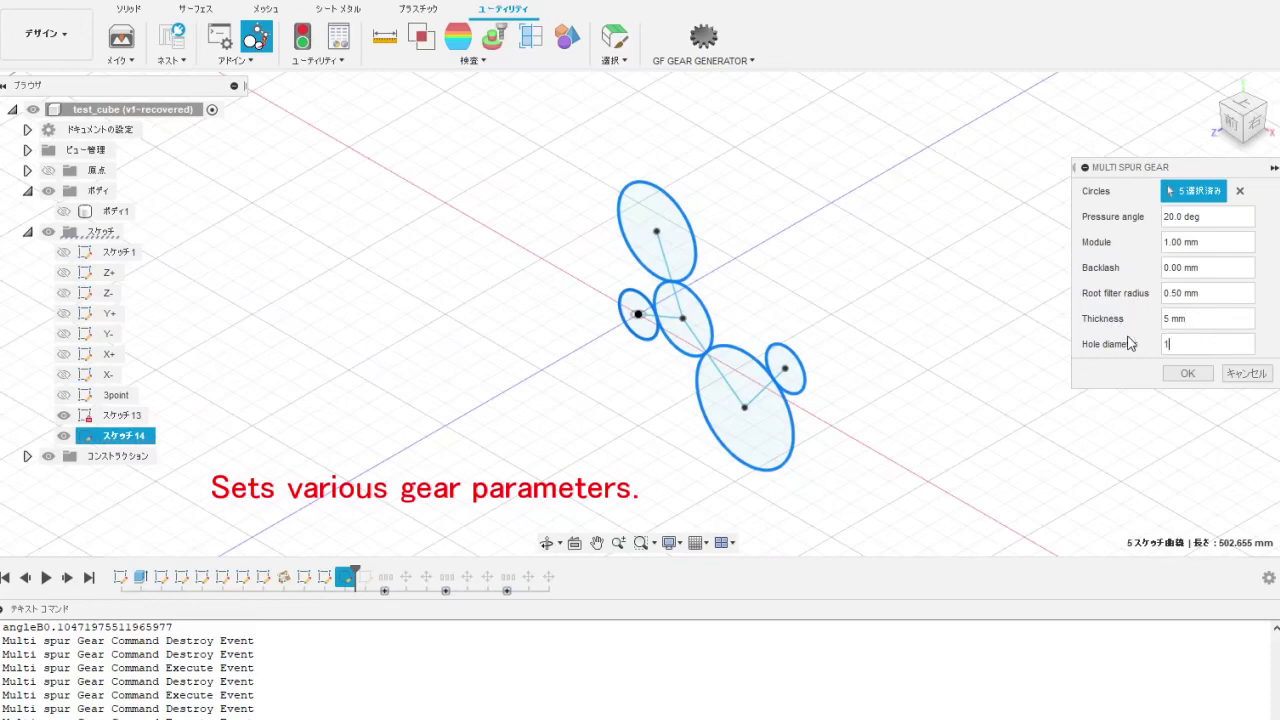
Step: Generate the five meshing spur gears and zoom and orbit to inspect how they mesh
{"action": "left_click", "coordinate": [1186, 375]}
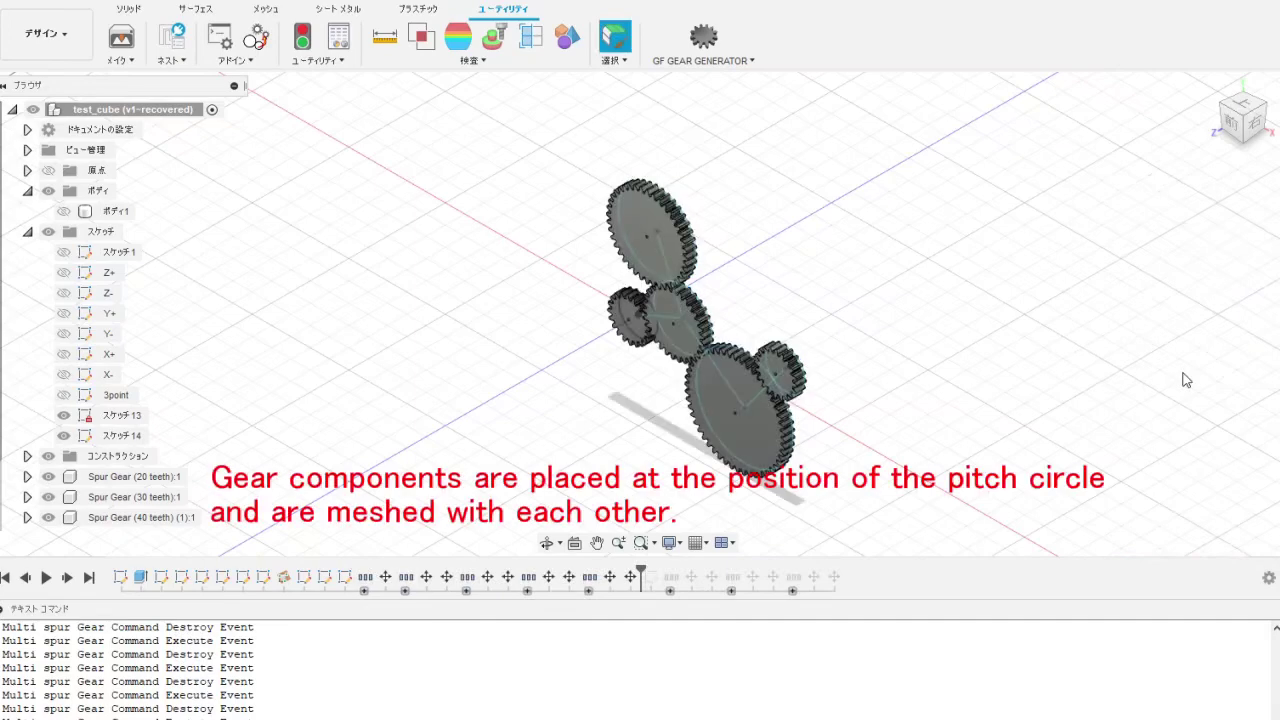
{"action": "scroll", "coordinate": [149, 414], "scroll_direction": "down", "scroll_amount": 2}
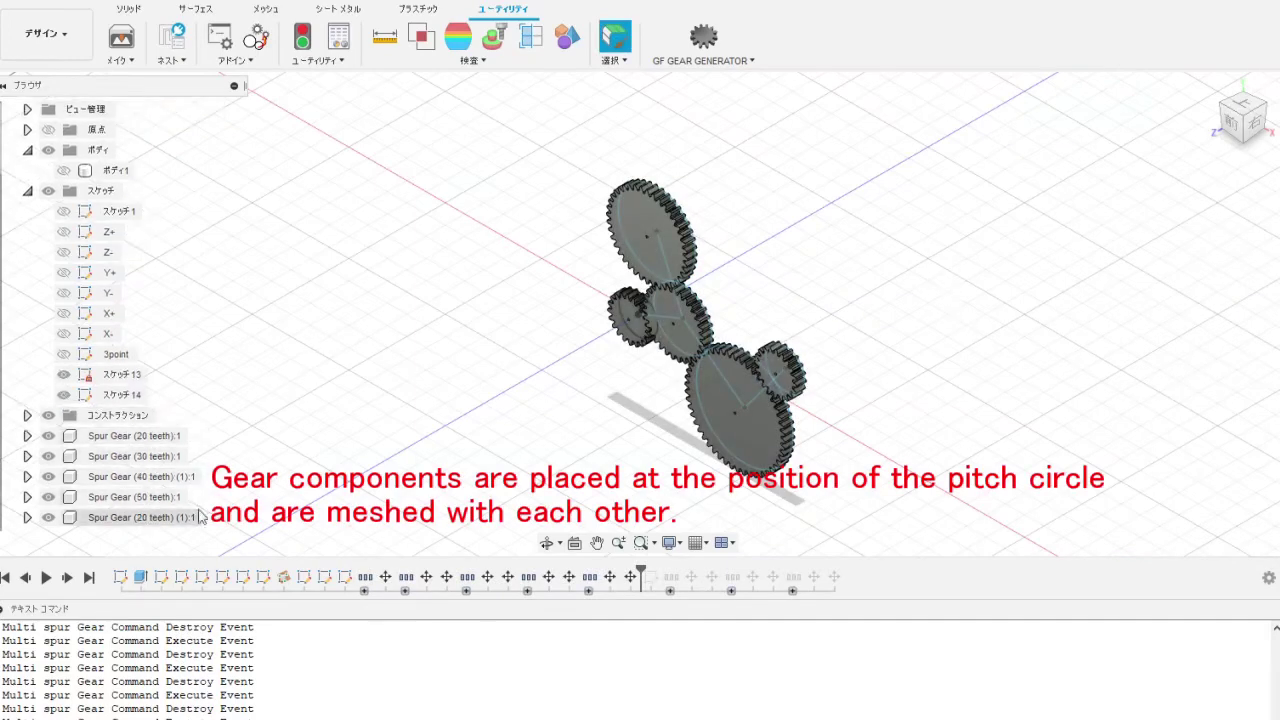
{"action": "scroll", "coordinate": [643, 356], "scroll_direction": "up", "scroll_amount": 2}
{"action": "scroll", "coordinate": [641, 348], "scroll_direction": "up", "scroll_amount": 2}
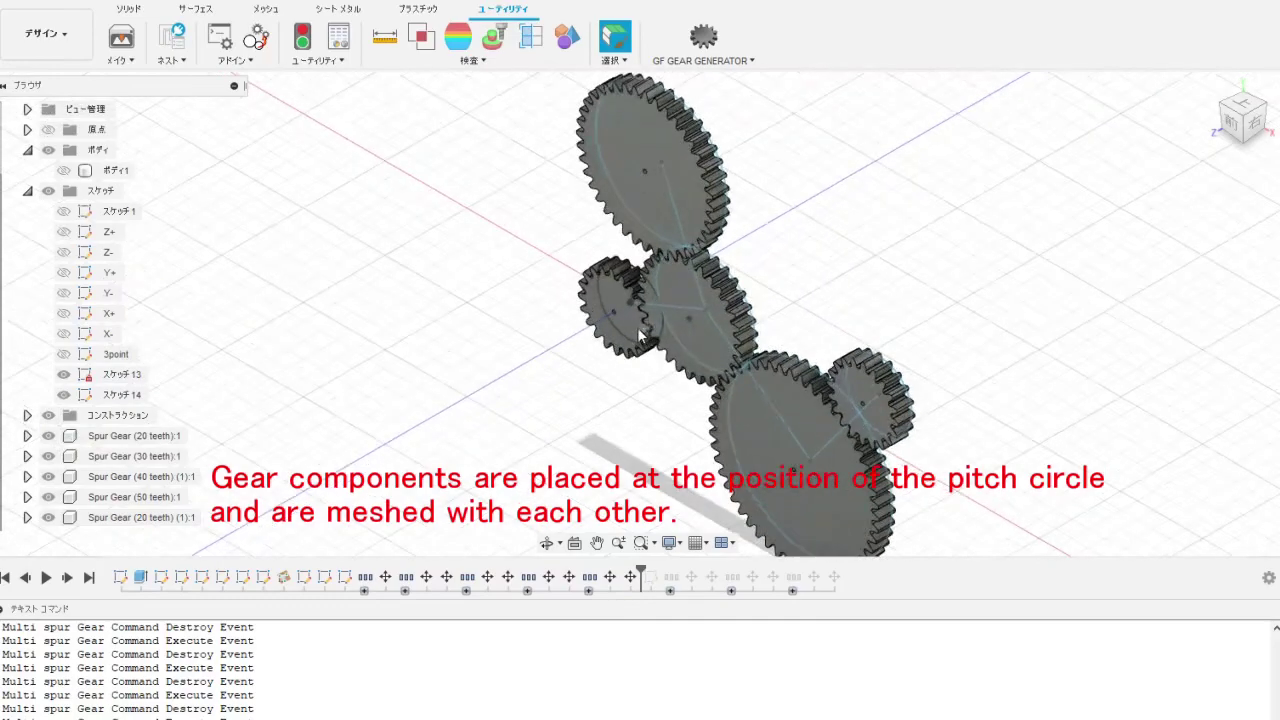
{"action": "scroll", "coordinate": [639, 340], "scroll_direction": "up", "scroll_amount": 3}
{"action": "scroll", "coordinate": [637, 332], "scroll_direction": "up", "scroll_amount": 2}
{"action": "mouse_move", "coordinate": [637, 332]}
{"action": "middle_mouse_down", "text": "shift"}
{"action": "mouse_move", "coordinate": [668, 286]}
{"action": "mouse_move", "coordinate": [614, 264]}
{"action": "mouse_move", "coordinate": [612, 285]}
{"action": "mouse_move", "coordinate": [587, 286]}
{"action": "middle_mouse_up", "text": "shift"}
{"action": "scroll", "coordinate": [587, 286], "scroll_direction": "up", "scroll_amount": 5}
{"action": "scroll", "coordinate": [655, 332], "scroll_direction": "up", "scroll_amount": 2}
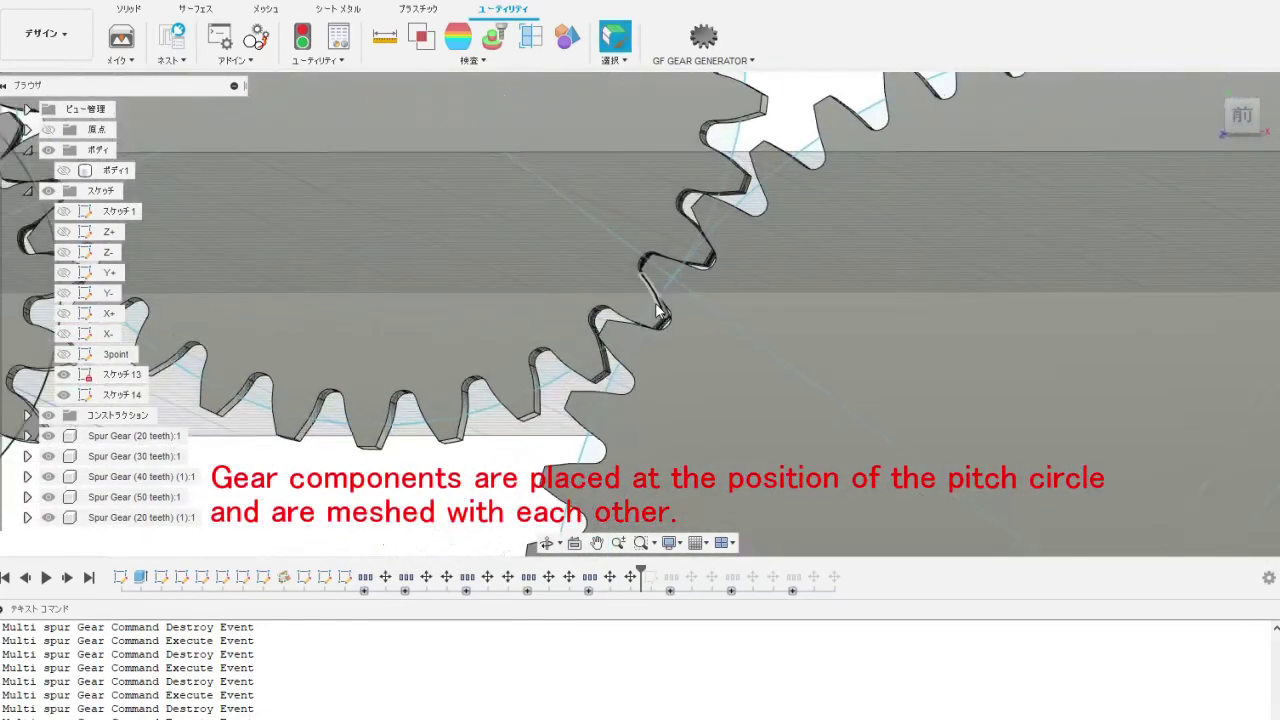
{"action": "scroll", "coordinate": [665, 325], "scroll_direction": "down", "scroll_amount": 5}
{"action": "scroll", "coordinate": [682, 319], "scroll_direction": "down", "scroll_amount": 3}
{"action": "scroll", "coordinate": [839, 295], "scroll_direction": "up", "scroll_amount": 2}
{"action": "scroll", "coordinate": [960, 258], "scroll_direction": "up", "scroll_amount": 2}
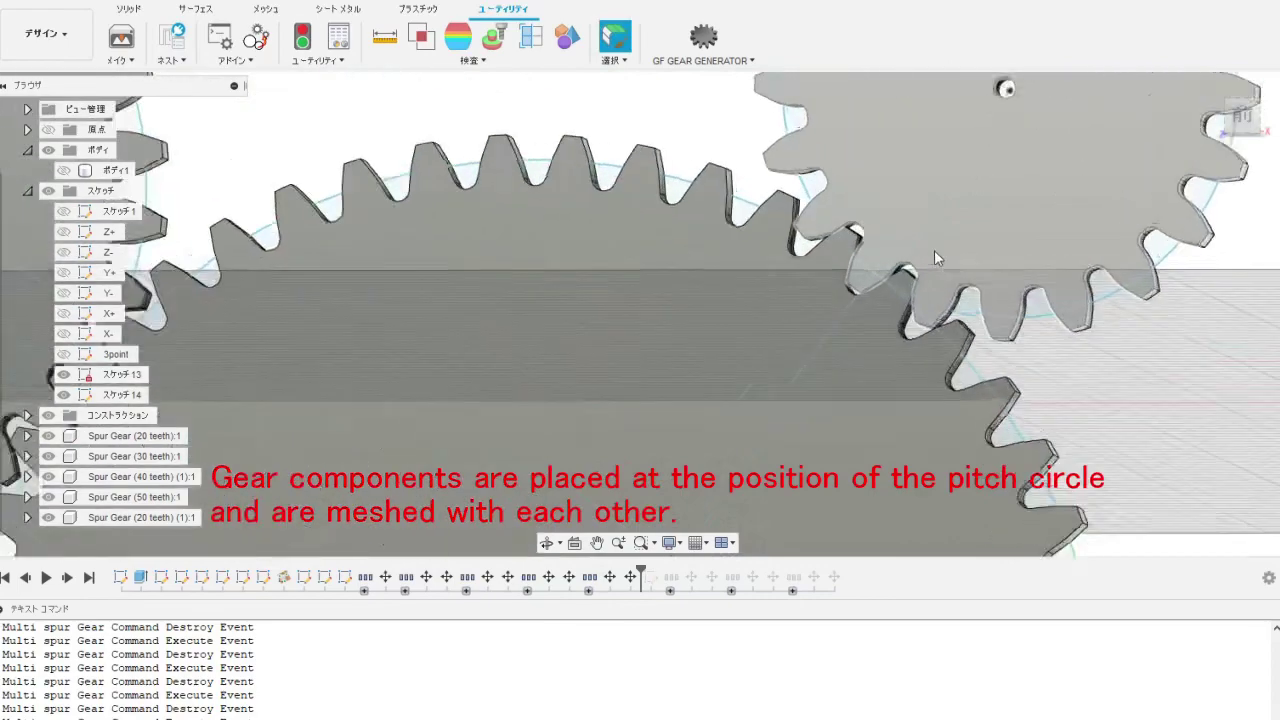
{"action": "scroll", "coordinate": [934, 250], "scroll_direction": "up", "scroll_amount": 2}
{"action": "scroll", "coordinate": [913, 251], "scroll_direction": "down", "scroll_amount": 1}
{"action": "scroll", "coordinate": [905, 266], "scroll_direction": "down", "scroll_amount": 3}
{"action": "scroll", "coordinate": [903, 262], "scroll_direction": "down", "scroll_amount": 3}
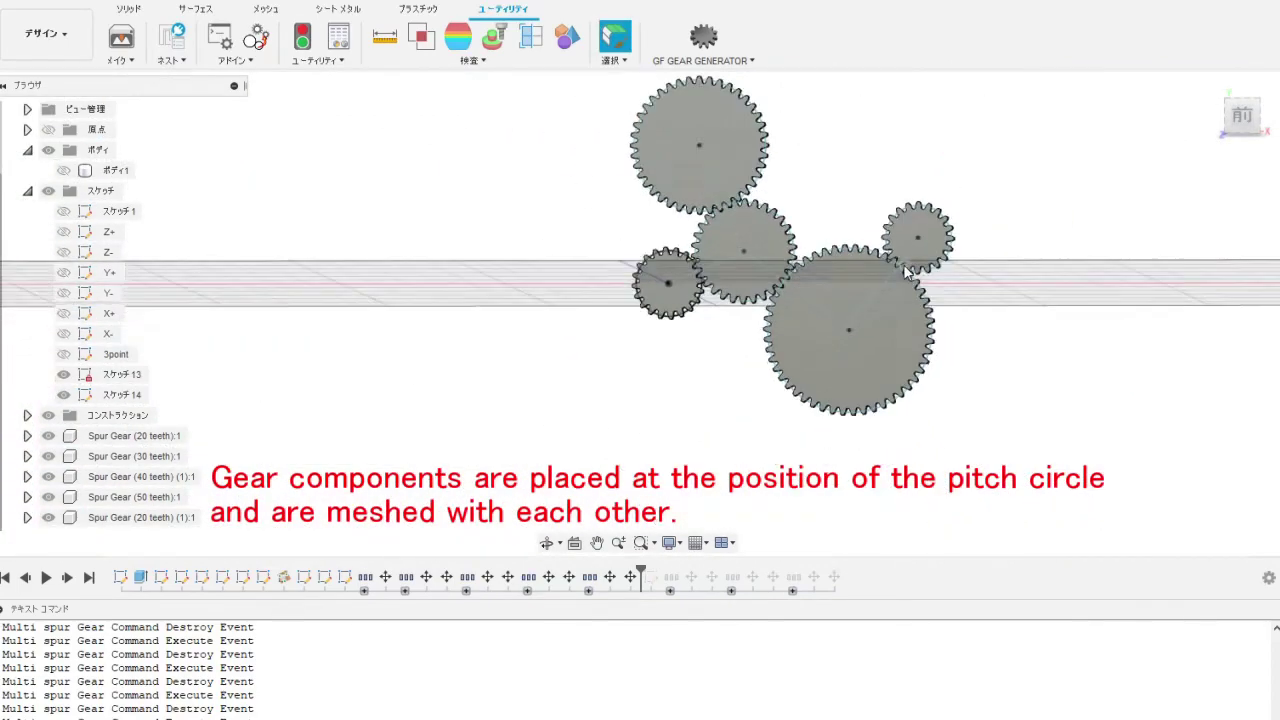
{"action": "mouse_move", "coordinate": [903, 262]}
{"action": "middle_mouse_down", "text": "shift"}
{"action": "mouse_move", "coordinate": [850, 320]}
{"action": "mouse_move", "coordinate": [852, 306]}
{"action": "mouse_move", "coordinate": [856, 342]}
{"action": "mouse_move", "coordinate": [894, 380]}
{"action": "mouse_move", "coordinate": [666, 343]}
{"action": "mouse_move", "coordinate": [863, 360]}
{"action": "mouse_move", "coordinate": [750, 298]}
{"action": "mouse_move", "coordinate": [1057, 237]}
{"action": "middle_mouse_up", "text": "shift"}
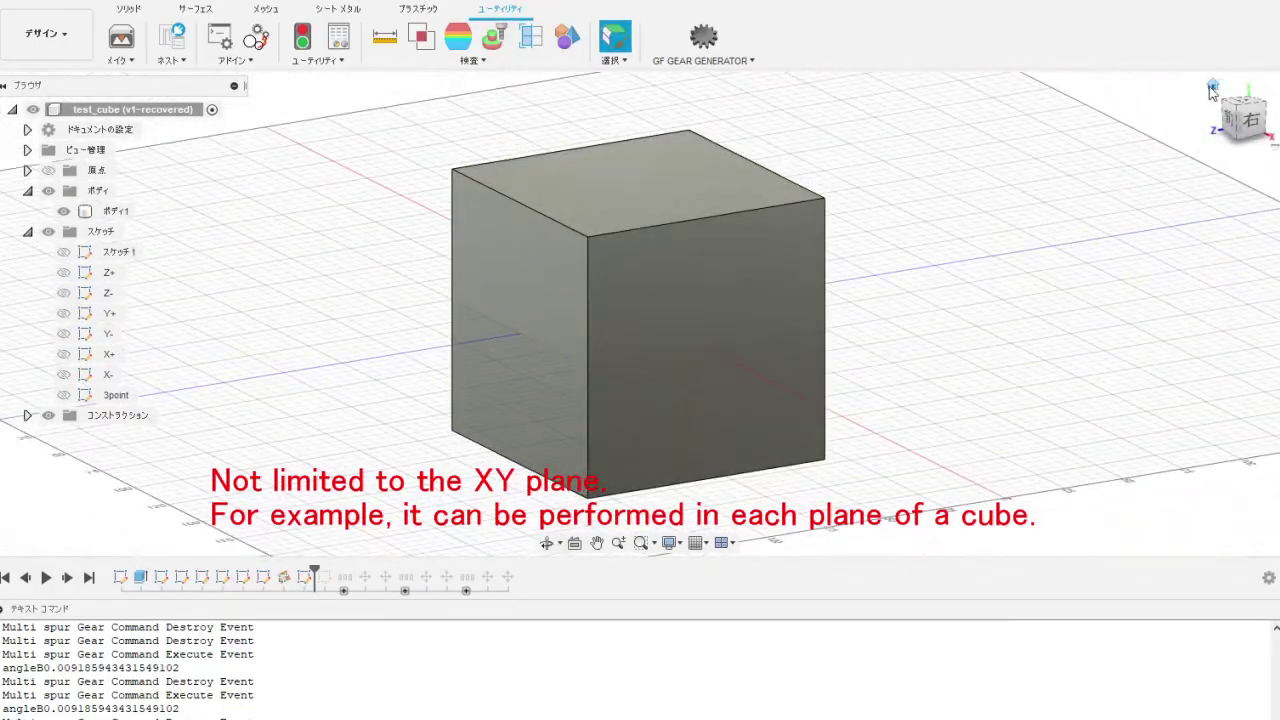
Step: Show the Z+ sketch and view the cube's front face straight on
{"action": "left_click", "coordinate": [1249, 129]}
{"action": "left_click", "coordinate": [66, 280]}
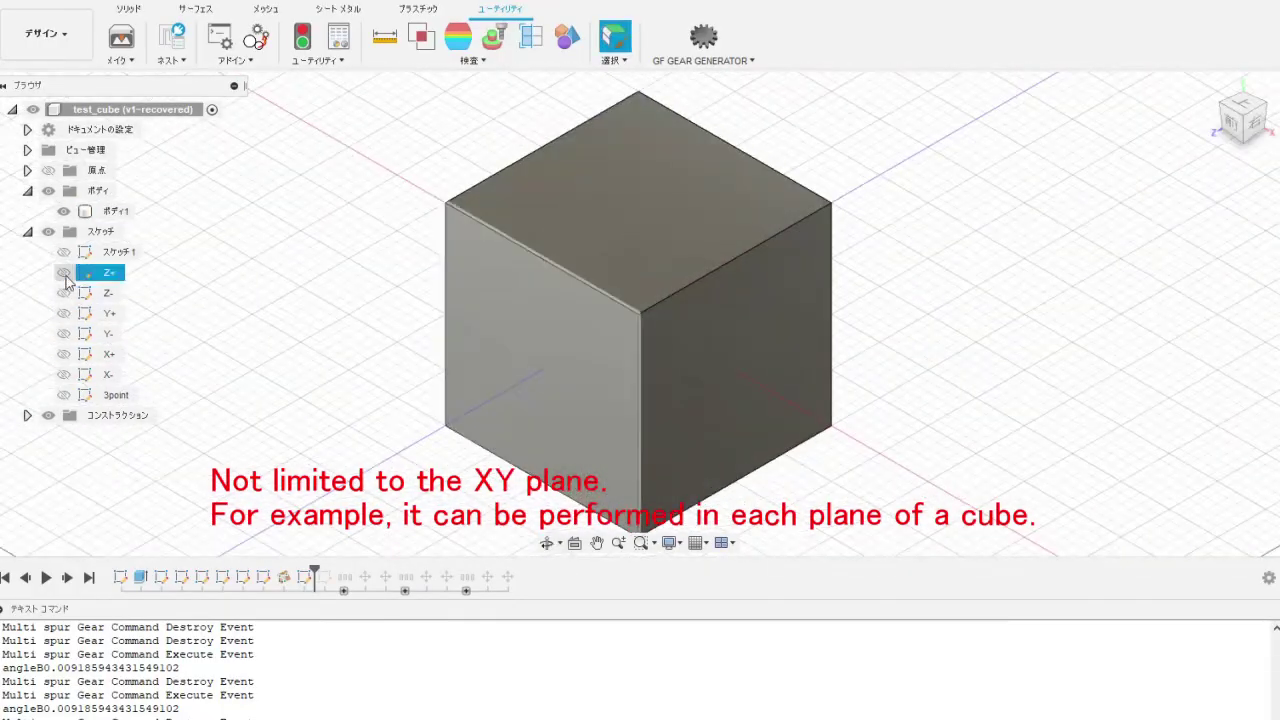
{"action": "left_click", "coordinate": [64, 274]}
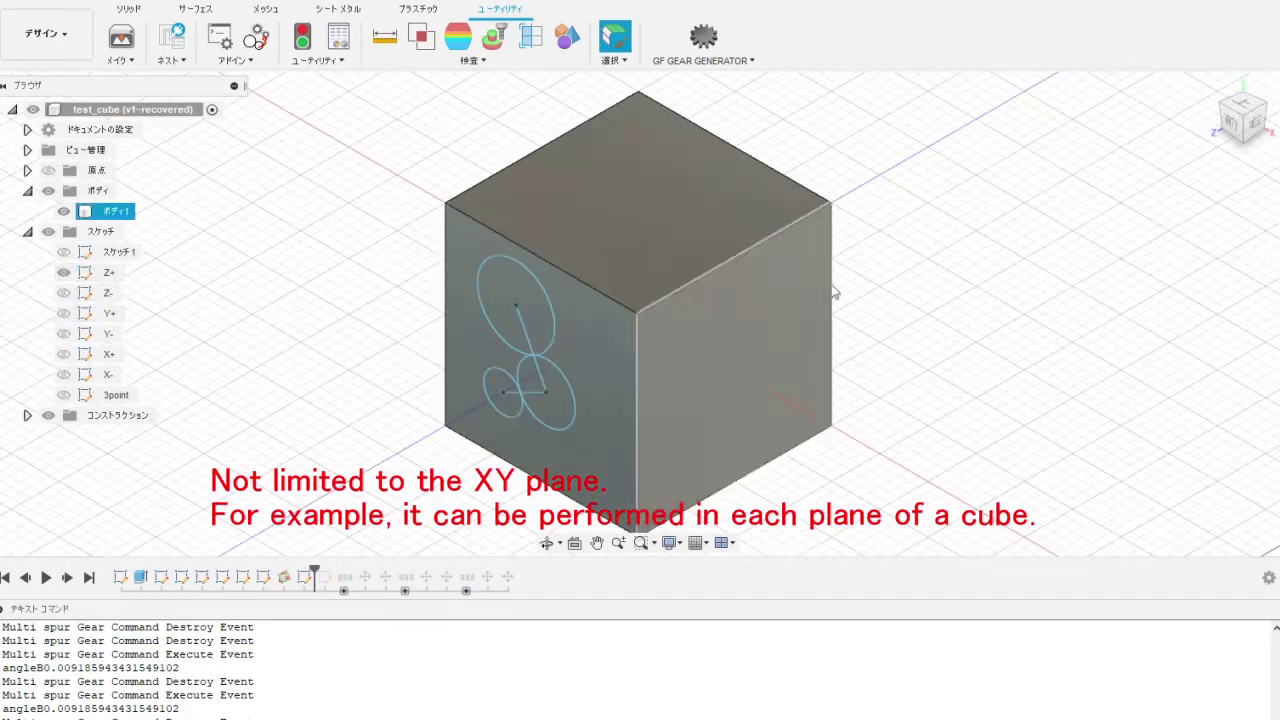
{"action": "left_click", "coordinate": [1230, 125]}
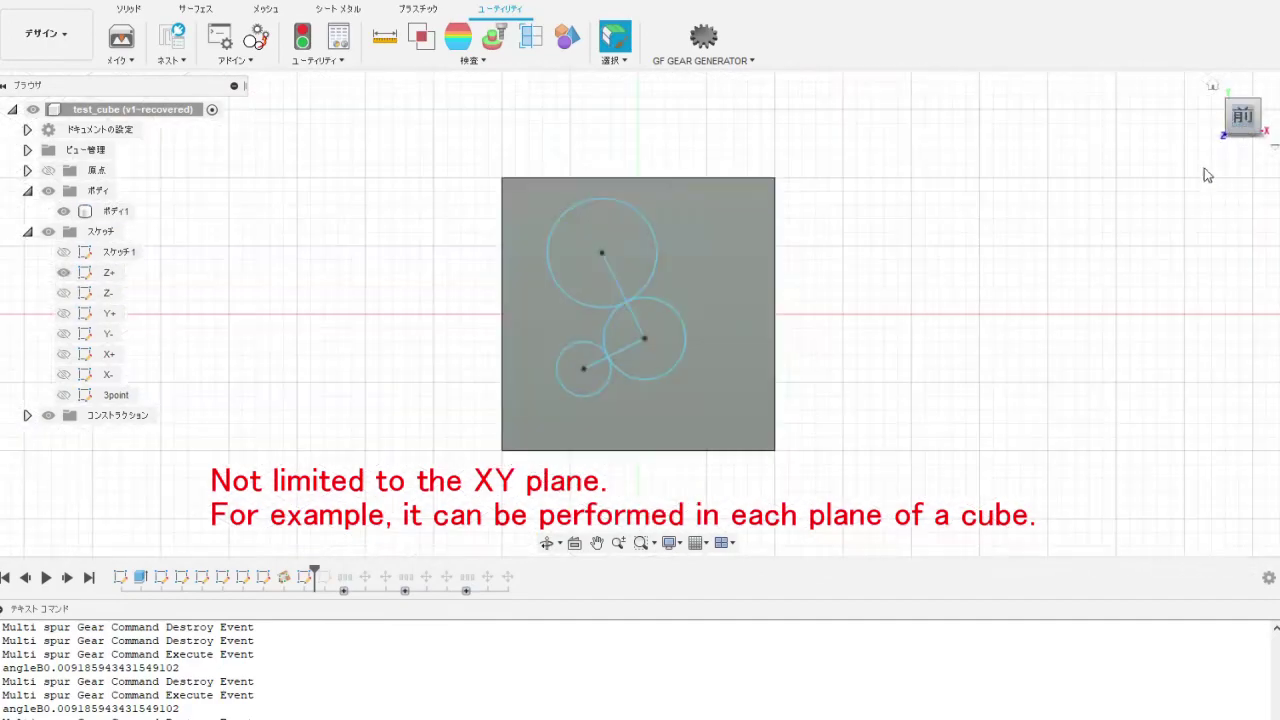
Step: Generate three meshing spur gears (20, 30, 40 teeth) on the Z+ circles and inspect them
{"action": "left_click", "coordinate": [262, 41]}
{"action": "left_click", "coordinate": [564, 360]}
{"action": "left_click", "coordinate": [604, 318]}
{"action": "left_click", "coordinate": [597, 307]}
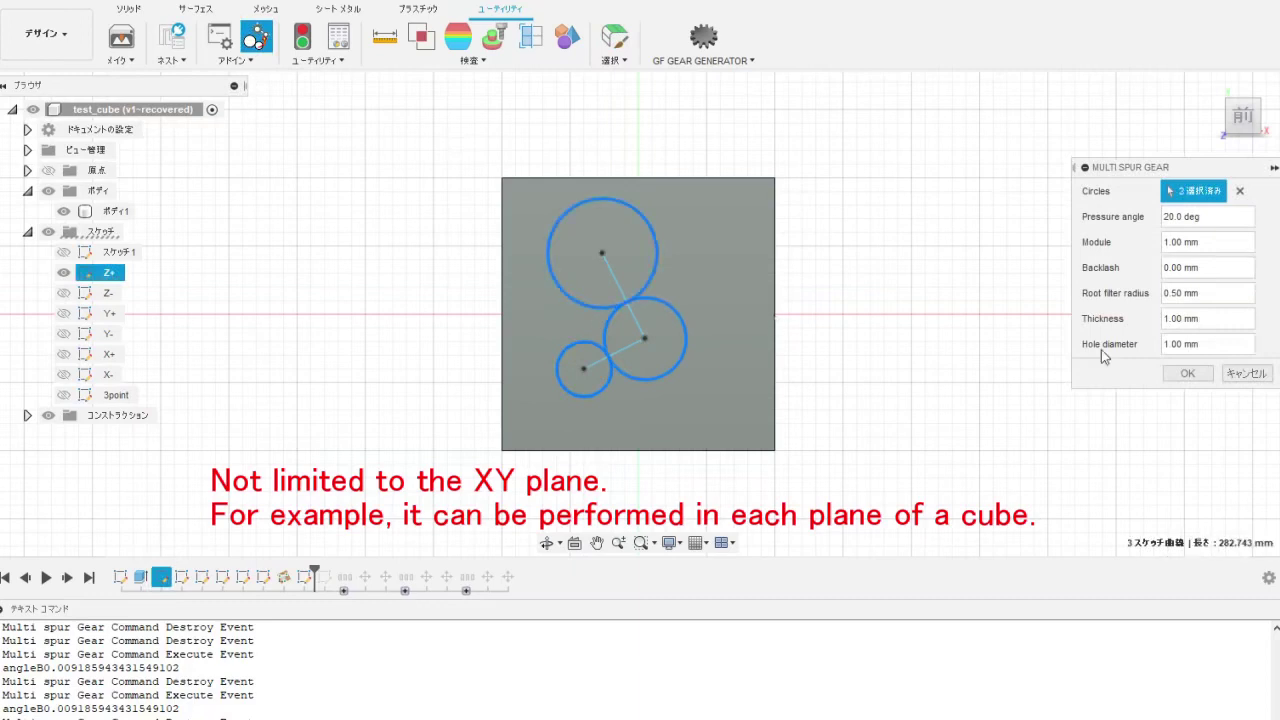
{"action": "key", "text": "Return"}
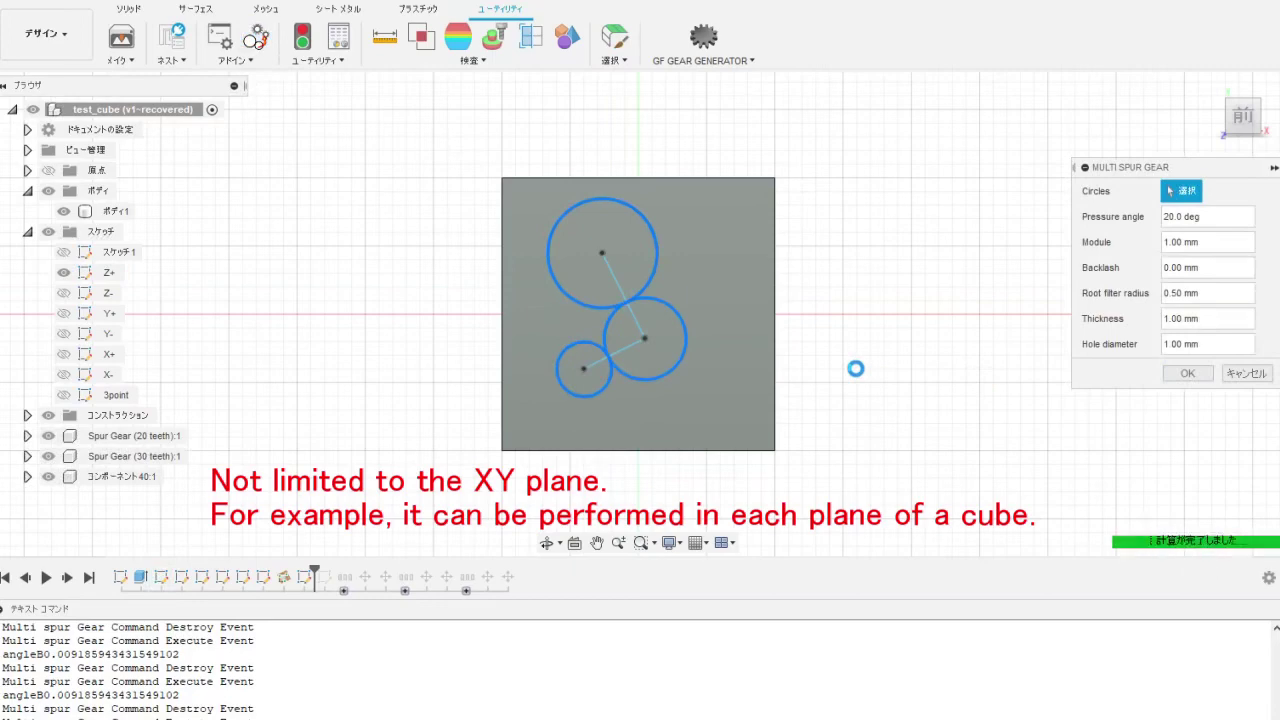
{"action": "scroll", "coordinate": [614, 366], "scroll_direction": "up", "scroll_amount": 5}
{"action": "scroll", "coordinate": [594, 358], "scroll_direction": "up", "scroll_amount": 5}
{"action": "scroll", "coordinate": [594, 358], "scroll_direction": "down", "scroll_amount": 2}
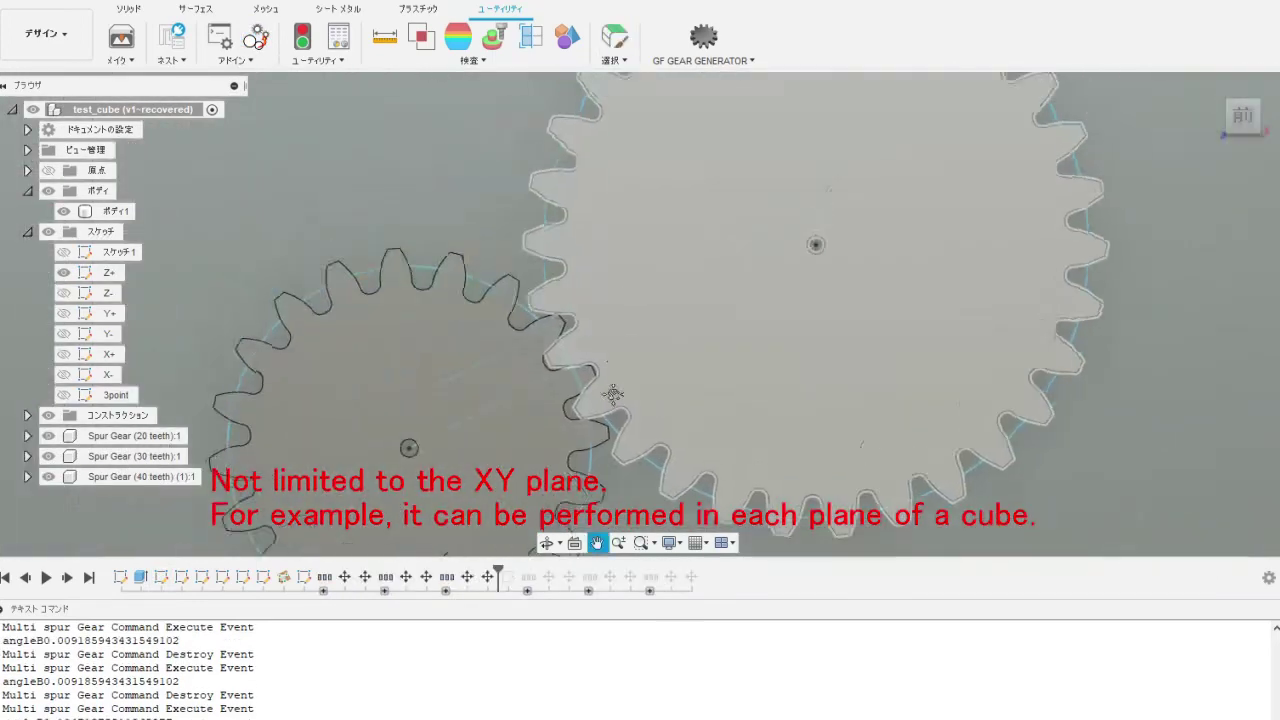
{"action": "scroll", "coordinate": [620, 340], "scroll_direction": "down", "scroll_amount": 3}
{"action": "scroll", "coordinate": [641, 326], "scroll_direction": "down", "scroll_amount": 3}
{"action": "scroll", "coordinate": [641, 326], "scroll_direction": "down", "scroll_amount": 3}
{"action": "middle_click_drag", "start_coordinate": [670, 342], "coordinate": [341, 327], "text": "shift"}
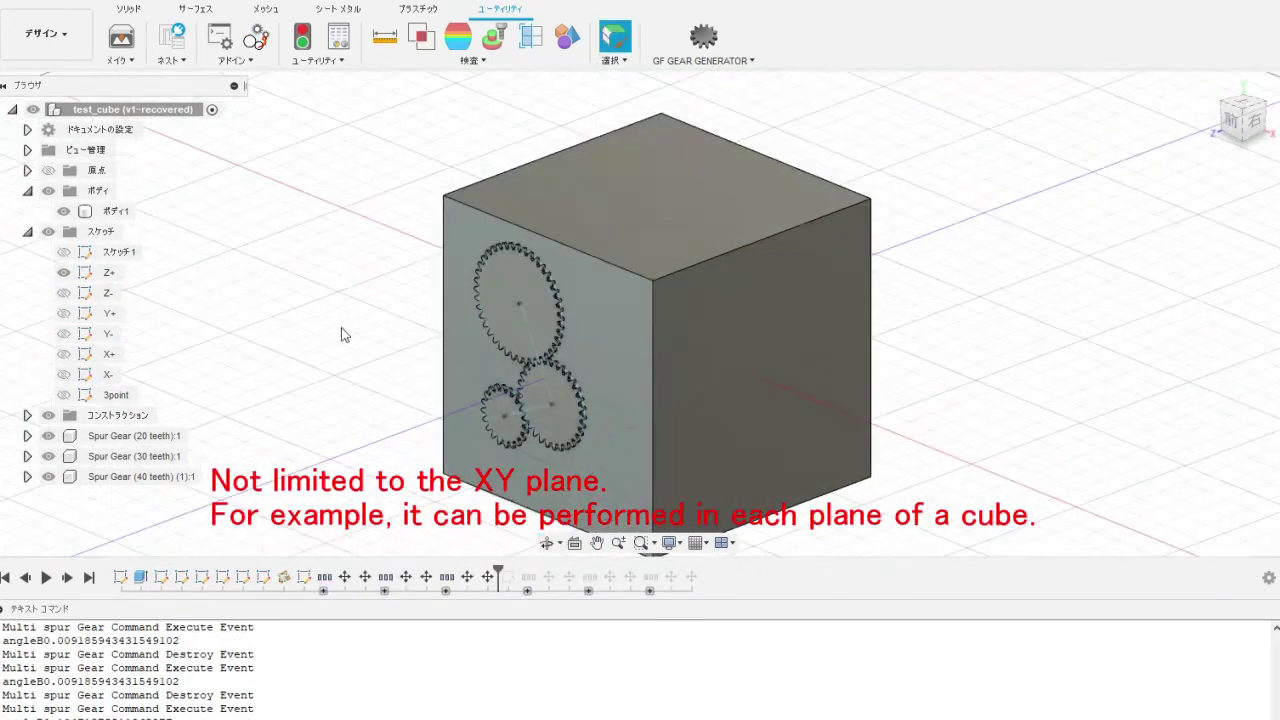
{"action": "middle_click_drag", "start_coordinate": [582, 265], "coordinate": [455, 319], "text": "shift"}
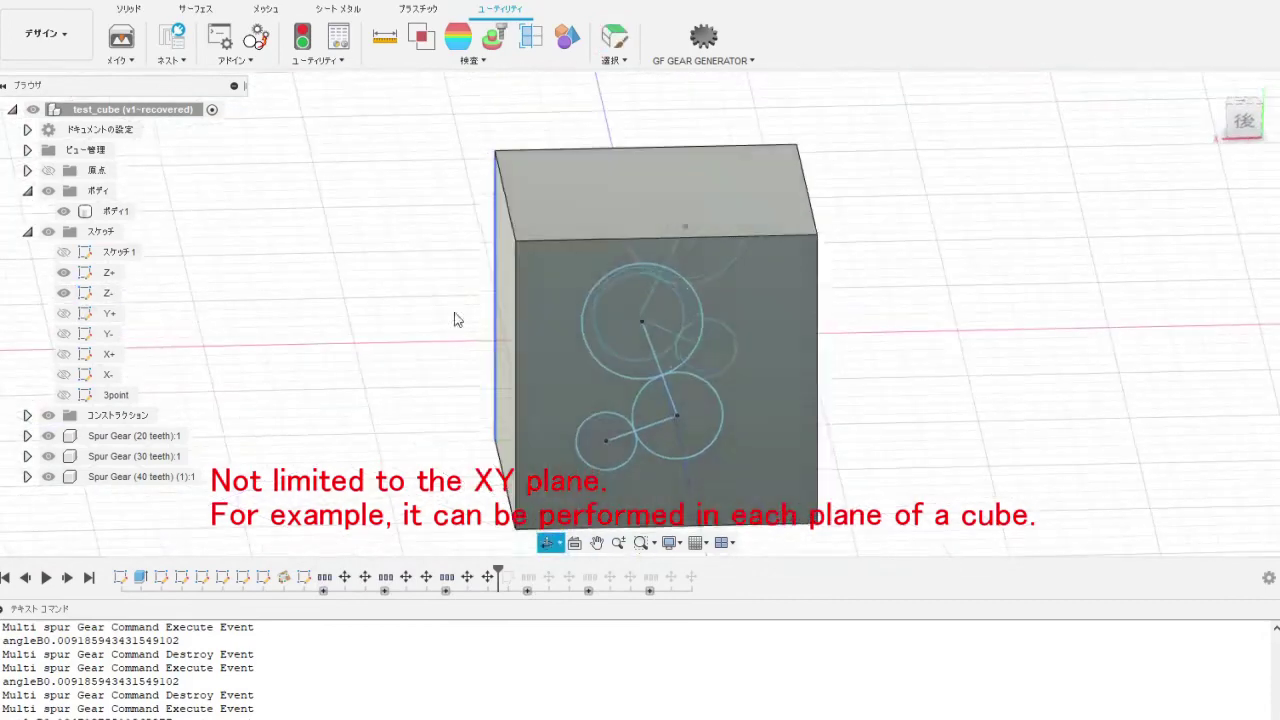
Step: From the Back view, run Multi Spur Gear on the three Z- sketch circles
{"action": "left_click", "coordinate": [1243, 120]}
{"action": "left_click", "coordinate": [256, 37]}
{"action": "left_click", "coordinate": [581, 366]}
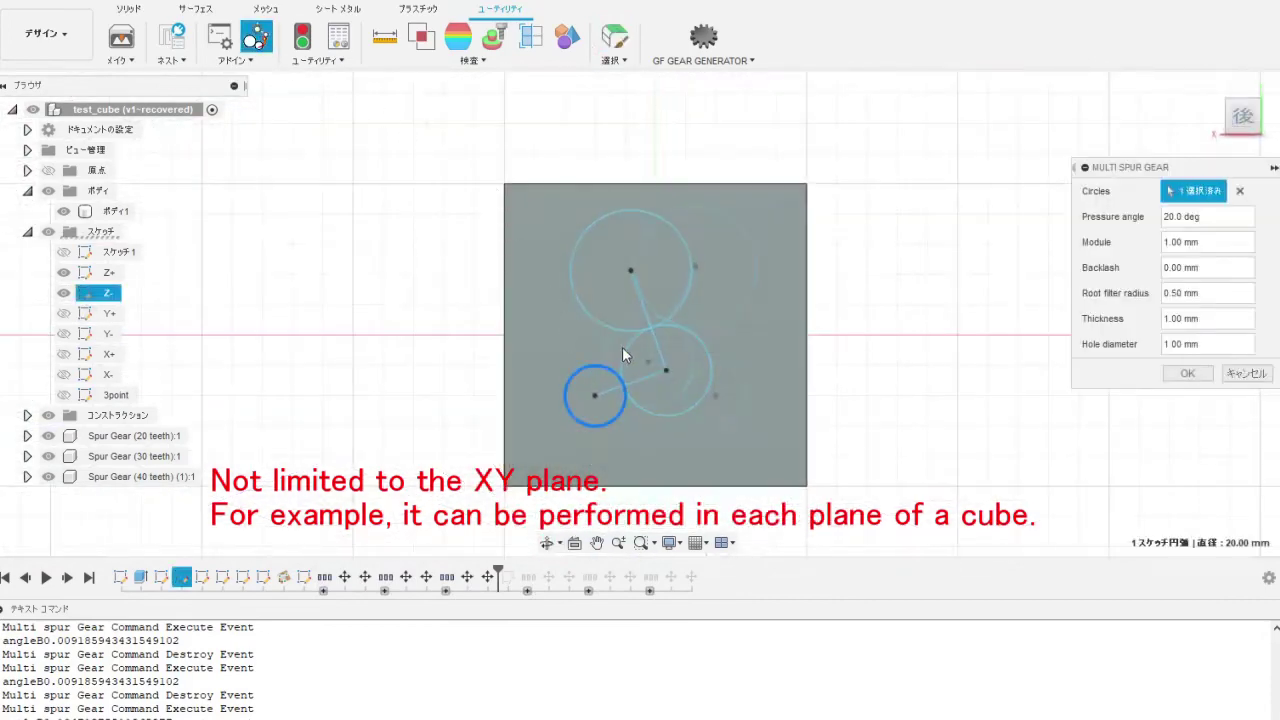
{"action": "left_click", "coordinate": [622, 347]}
{"action": "left_click", "coordinate": [614, 330]}
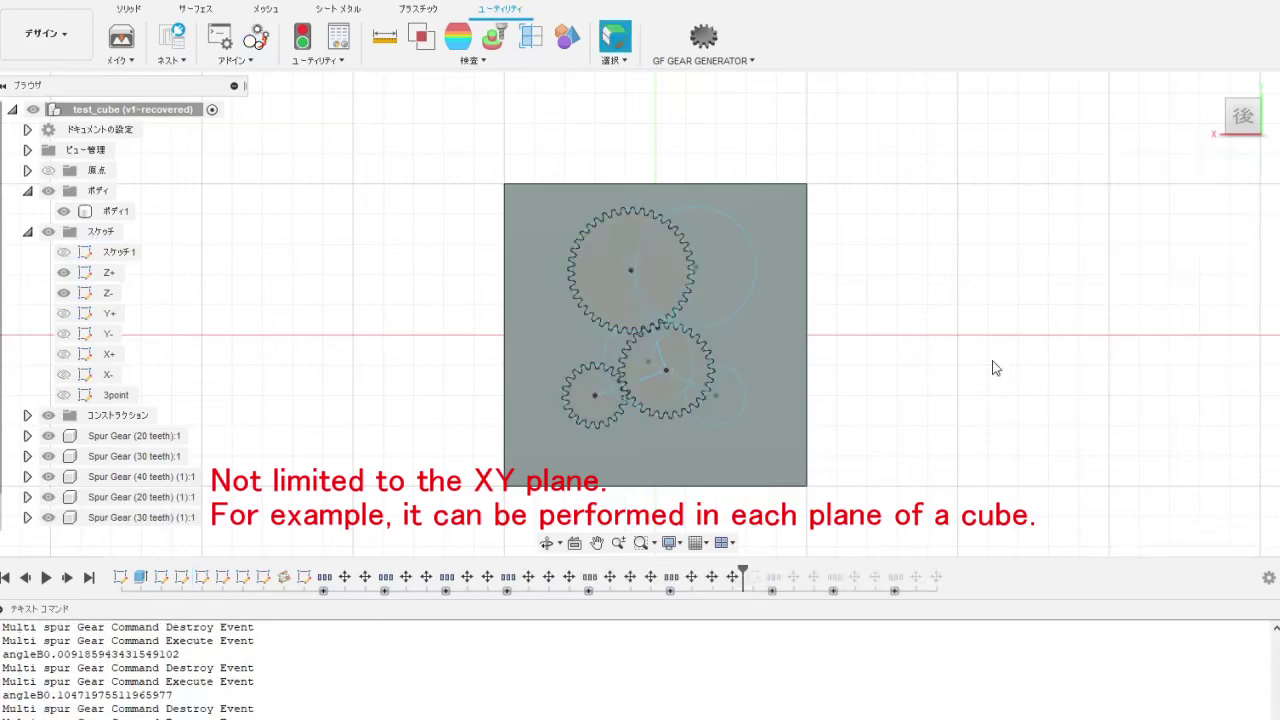
Step: Zoom in to check the new back-face gears, then show the Y+ sketch
{"action": "scroll", "coordinate": [617, 395], "scroll_direction": "up", "scroll_amount": 3}
{"action": "scroll", "coordinate": [624, 370], "scroll_direction": "up", "scroll_amount": 3}
{"action": "scroll", "coordinate": [614, 457], "scroll_direction": "down", "scroll_amount": 2}
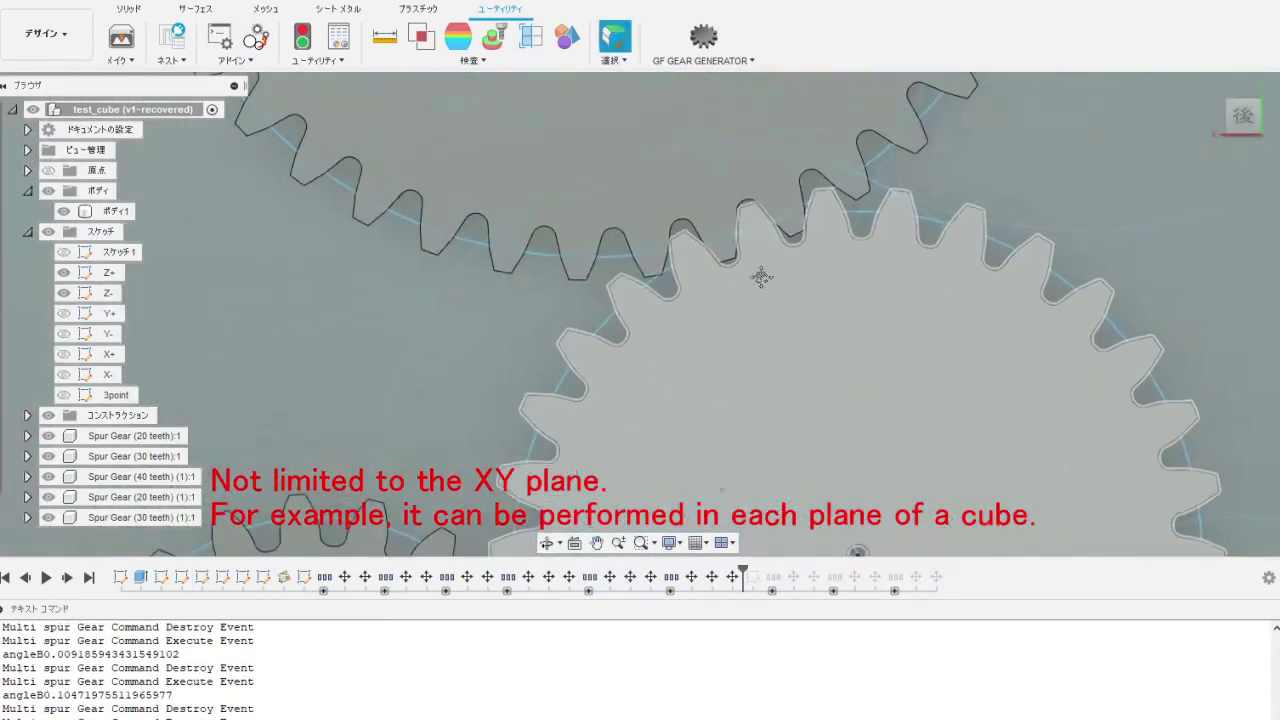
{"action": "scroll", "coordinate": [763, 277], "scroll_direction": "down", "scroll_amount": 2}
{"action": "scroll", "coordinate": [740, 319], "scroll_direction": "down", "scroll_amount": 3}
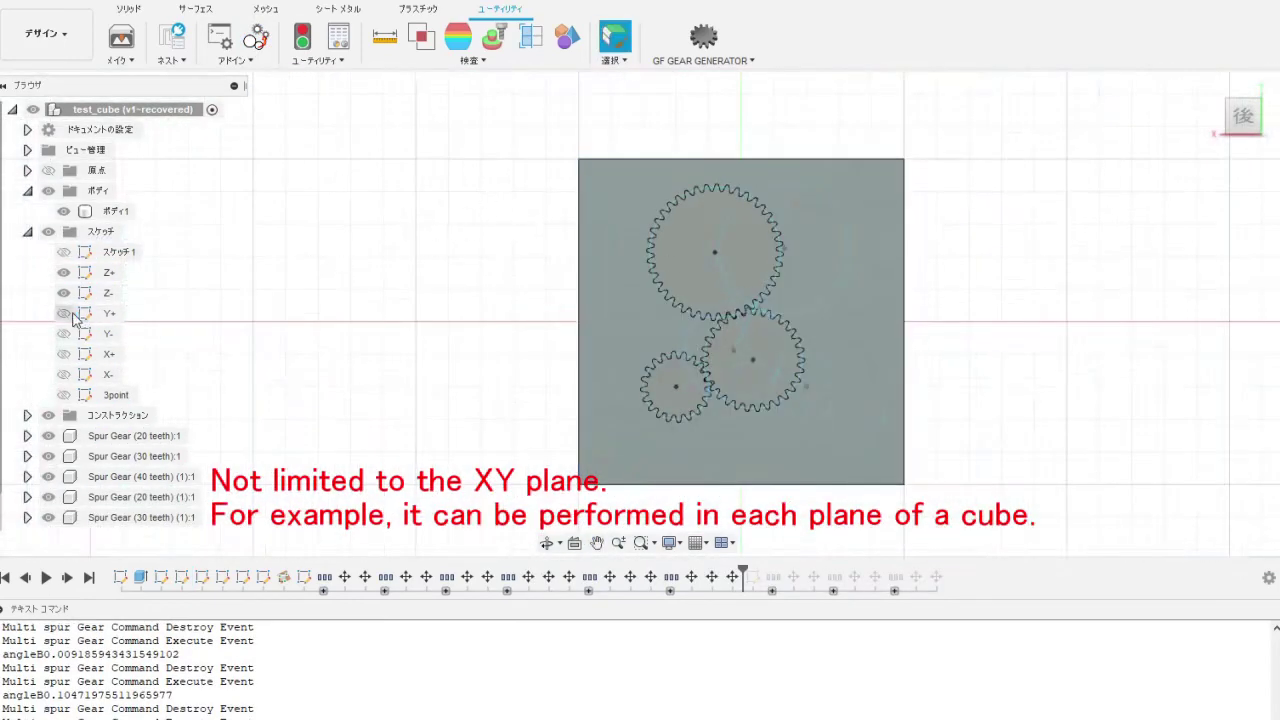
{"action": "left_click", "coordinate": [63, 313]}
{"action": "middle_click_drag", "start_coordinate": [320, 306], "coordinate": [443, 340], "text": "shift"}
Step: Generate meshing spur gears on the Y+ sketch circles, zoom to check them, then orbit onward
{"action": "left_click", "coordinate": [1240, 118]}
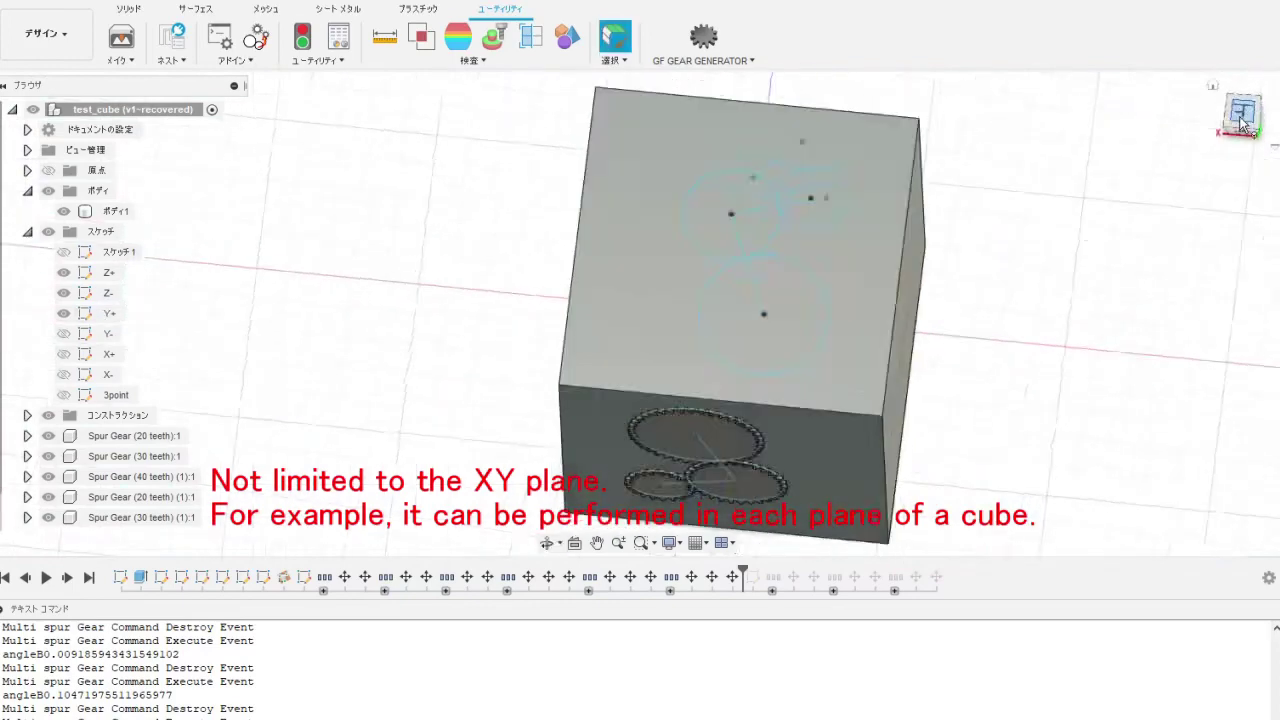
{"action": "left_click", "coordinate": [255, 37]}
{"action": "left_click", "coordinate": [812, 317]}
{"action": "left_click", "coordinate": [774, 285]}
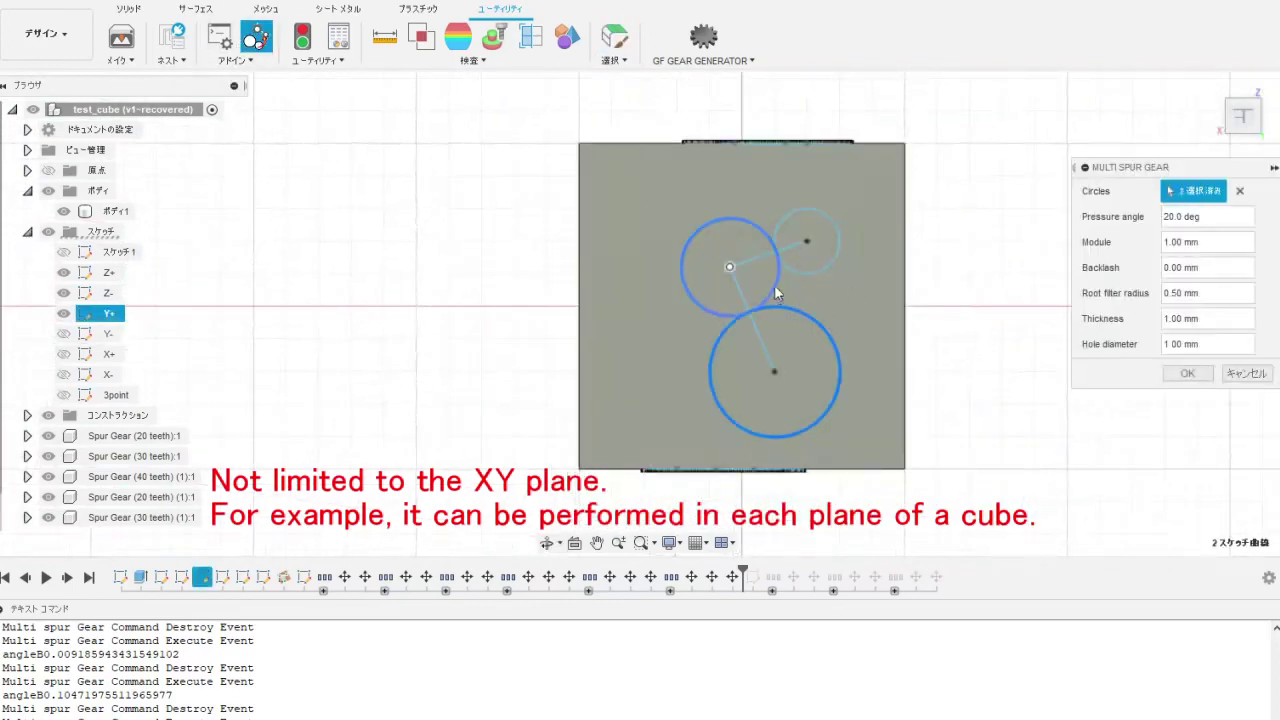
{"action": "left_click", "coordinate": [830, 264]}
{"action": "key", "text": "Return"}
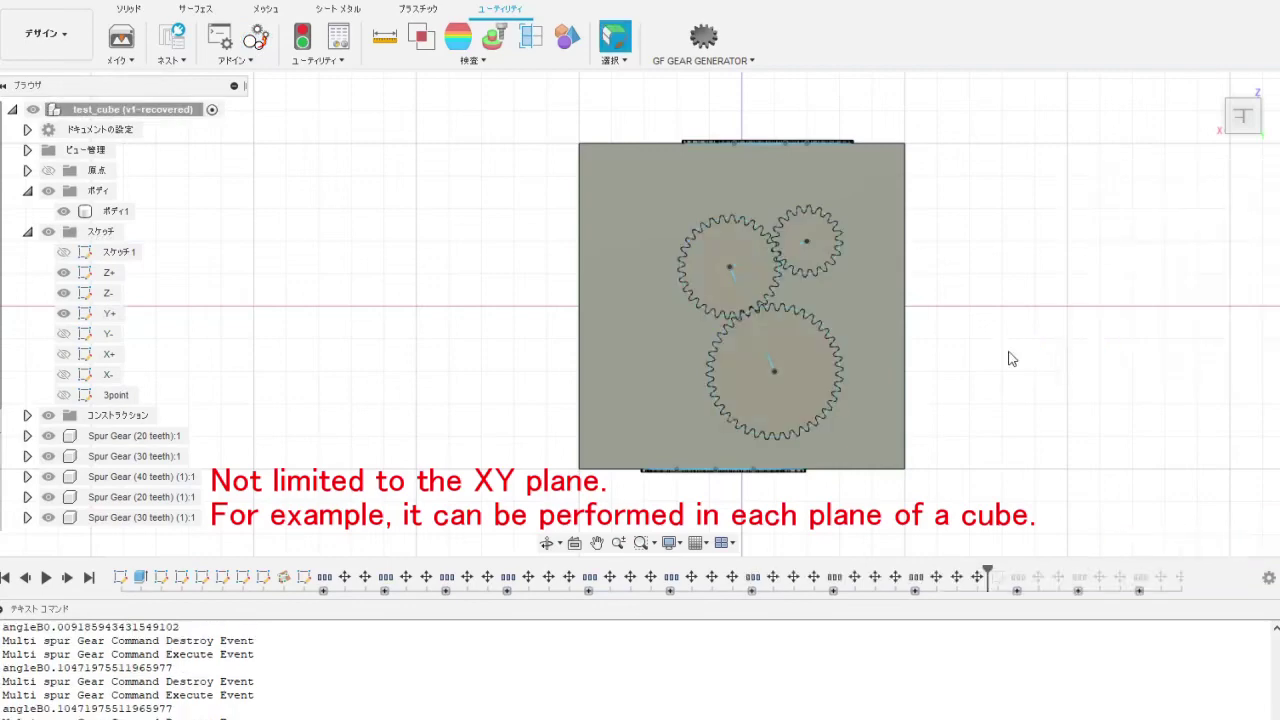
{"action": "scroll", "coordinate": [750, 313], "scroll_direction": "up", "scroll_amount": 3}
{"action": "scroll", "coordinate": [737, 271], "scroll_direction": "up", "scroll_amount": 5}
{"action": "scroll", "coordinate": [843, 214], "scroll_direction": "down", "scroll_amount": 2}
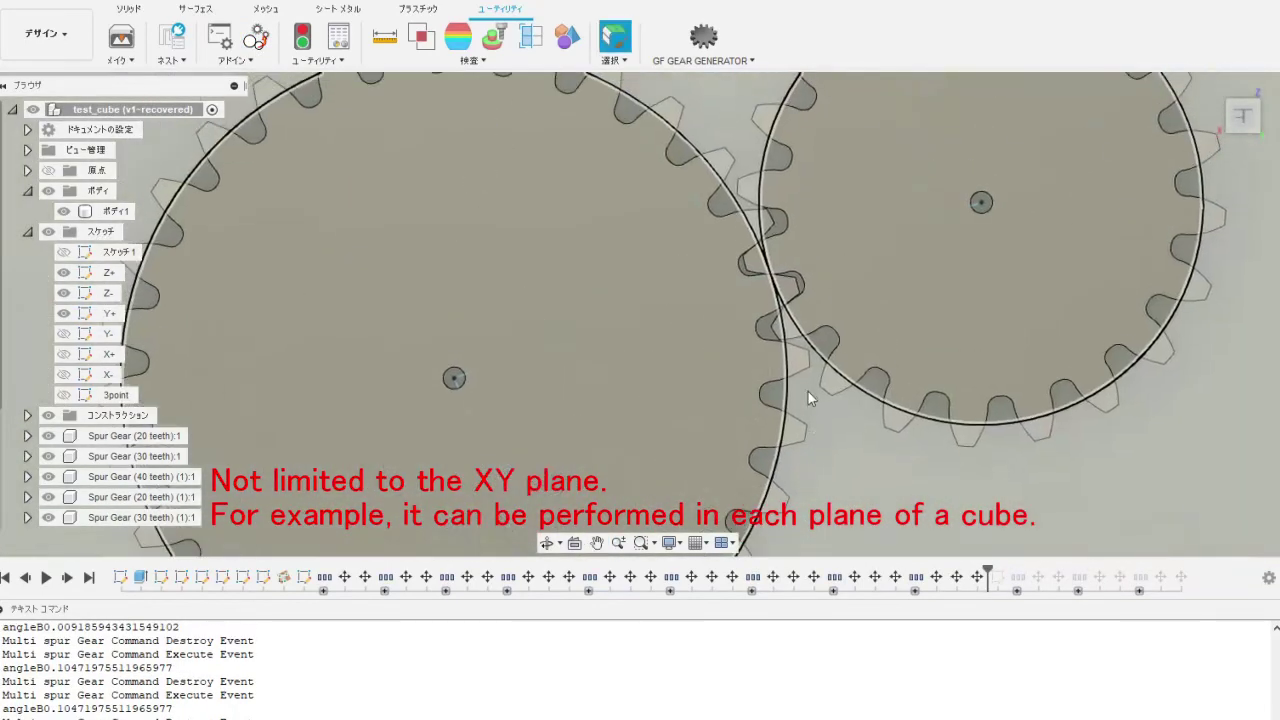
{"action": "scroll", "coordinate": [807, 390], "scroll_direction": "down", "scroll_amount": 4}
{"action": "scroll", "coordinate": [820, 300], "scroll_direction": "down", "scroll_amount": 4}
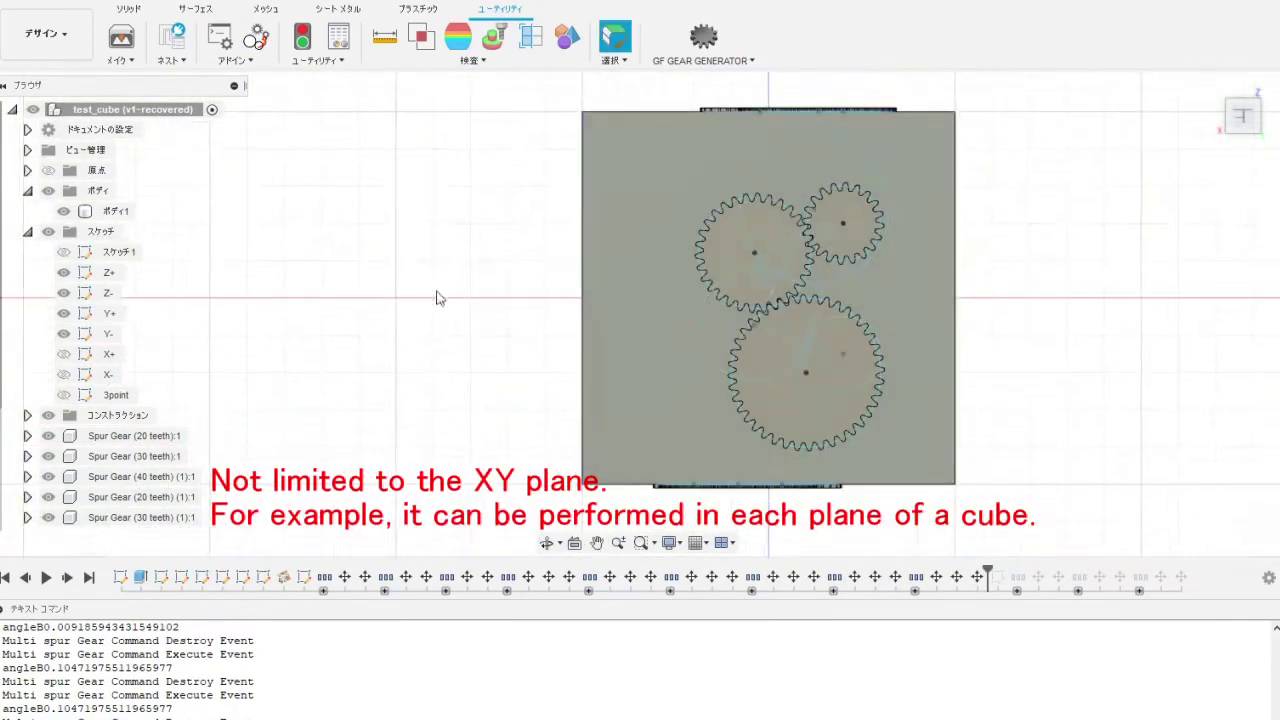
{"action": "mouse_move", "coordinate": [437, 298]}
{"action": "middle_mouse_down", "text": "shift"}
{"action": "mouse_move", "coordinate": [586, 251]}
{"action": "mouse_move", "coordinate": [571, 257]}
{"action": "mouse_move", "coordinate": [717, 297]}
{"action": "mouse_move", "coordinate": [750, 351]}
{"action": "mouse_move", "coordinate": [1154, 163]}
{"action": "middle_mouse_up", "text": "shift"}
Step: Gear the Y- top, right-middle and bottom-left circles, then zoom and orbit to inspect
{"action": "left_click", "coordinate": [1240, 118]}
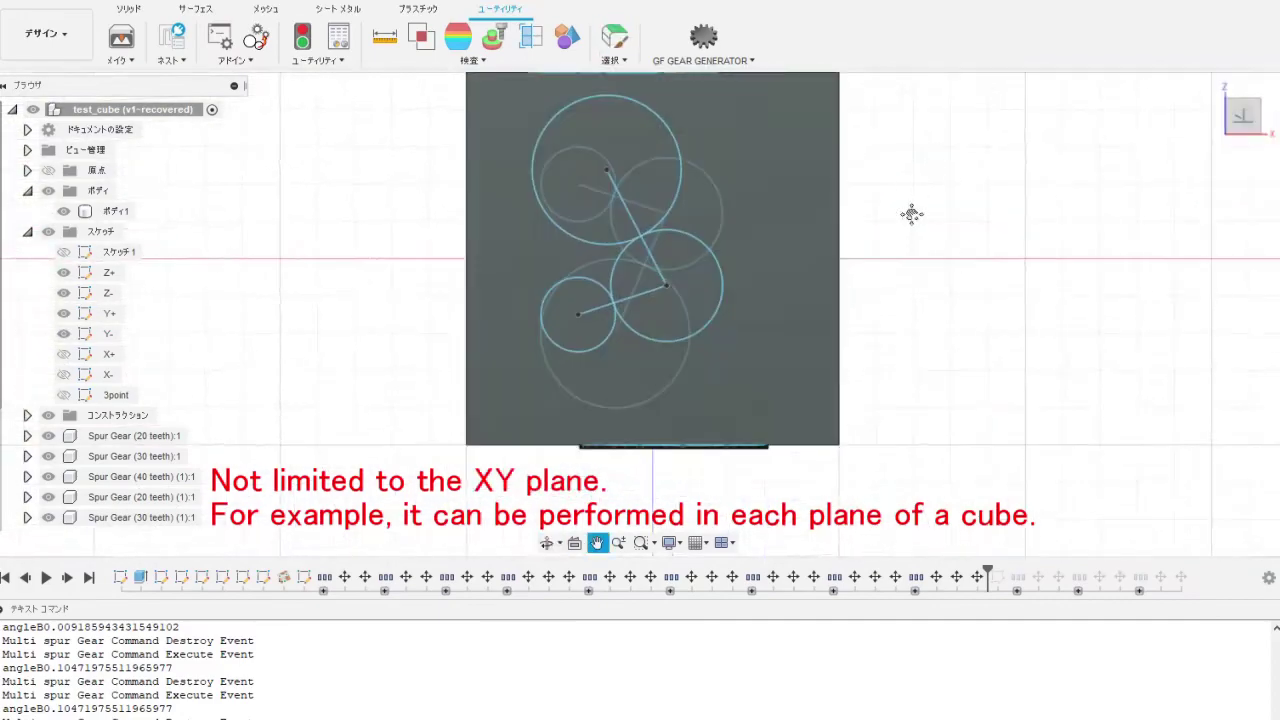
{"action": "left_click", "coordinate": [256, 36]}
{"action": "left_click", "coordinate": [654, 151]}
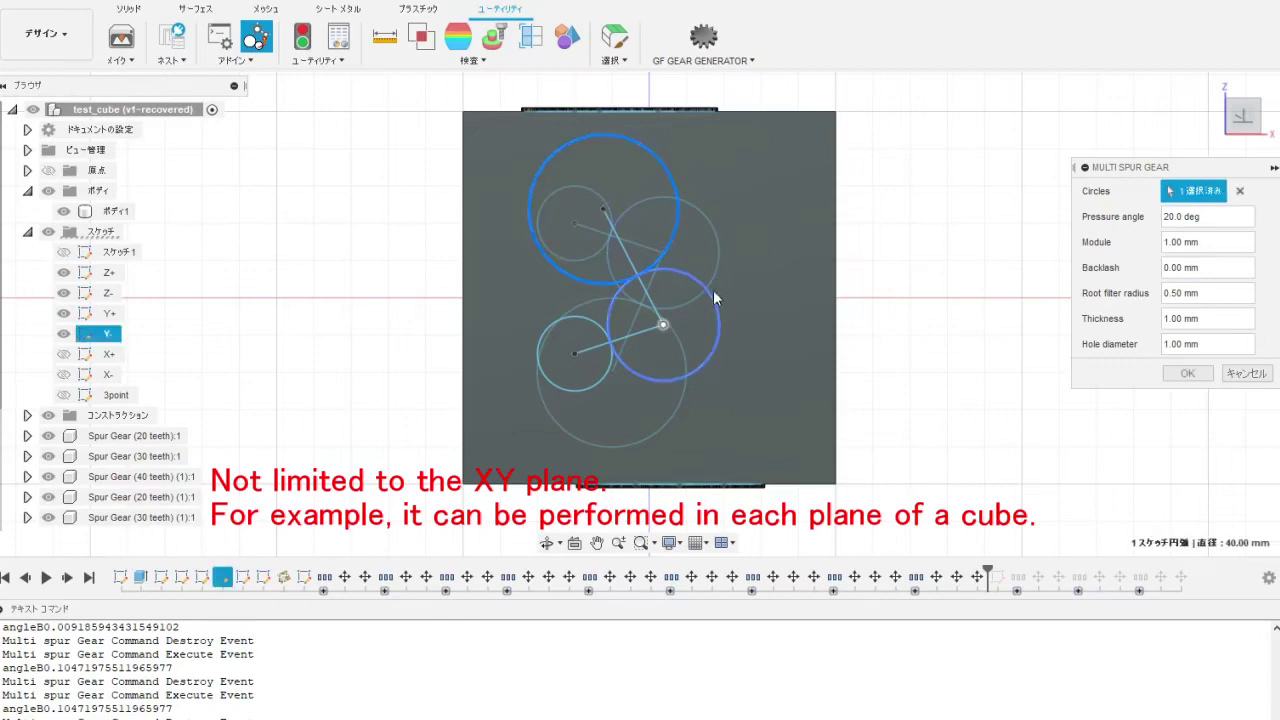
{"action": "left_click", "coordinate": [713, 297]}
{"action": "left_click", "coordinate": [597, 322]}
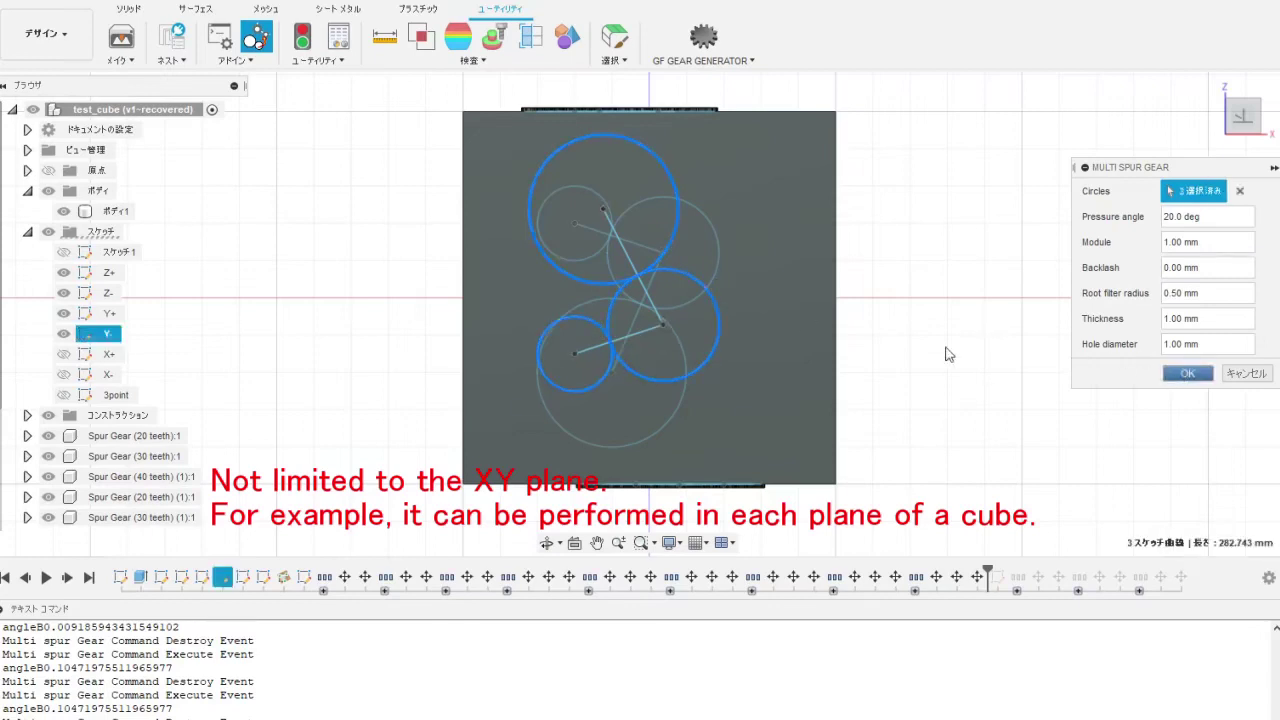
{"action": "key", "text": "Return"}
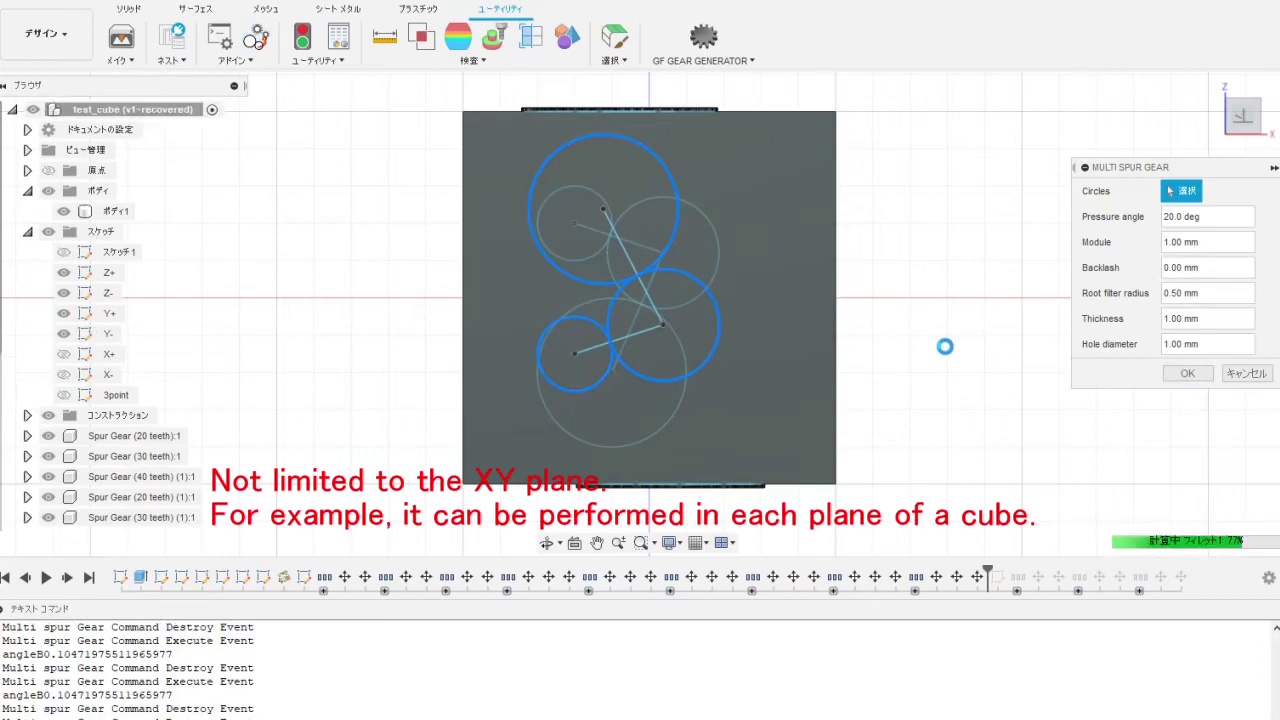
{"action": "scroll", "coordinate": [637, 331], "scroll_direction": "up", "scroll_amount": 5}
{"action": "scroll", "coordinate": [607, 355], "scroll_direction": "up", "scroll_amount": 2}
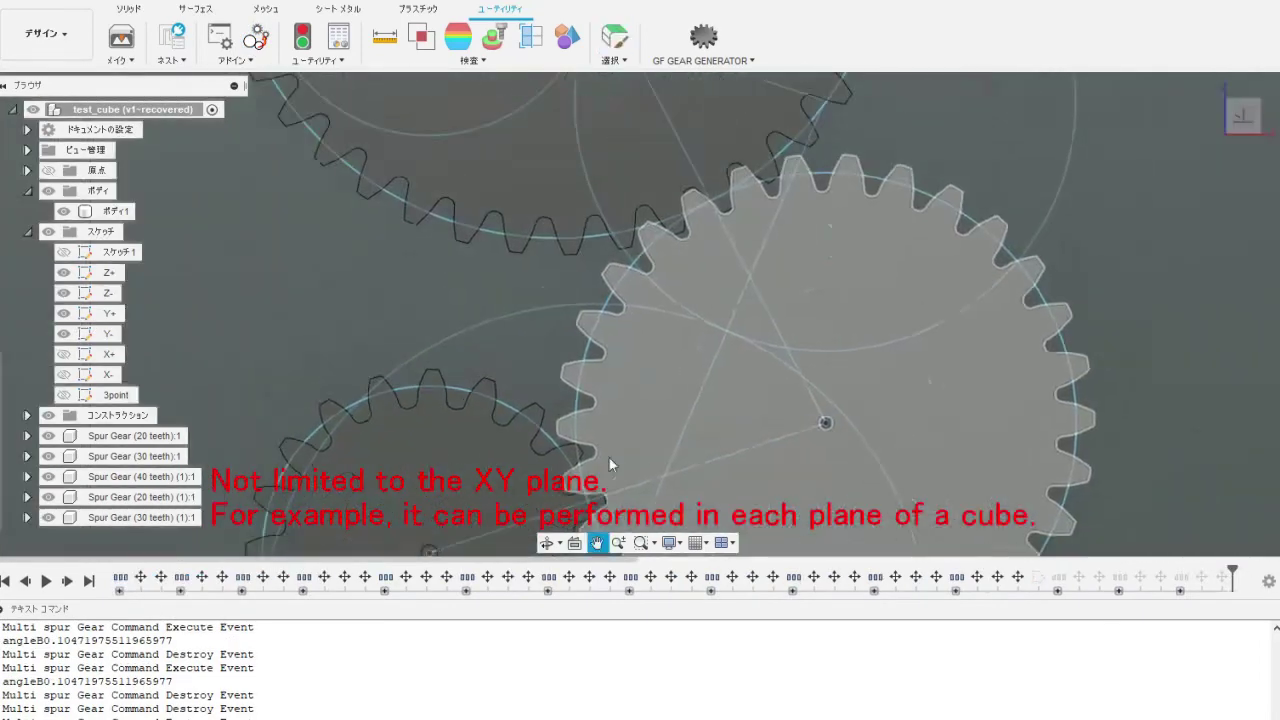
{"action": "scroll", "coordinate": [657, 315], "scroll_direction": "down", "scroll_amount": 2}
{"action": "scroll", "coordinate": [908, 236], "scroll_direction": "down", "scroll_amount": 3}
{"action": "scroll", "coordinate": [906, 242], "scroll_direction": "down", "scroll_amount": 5}
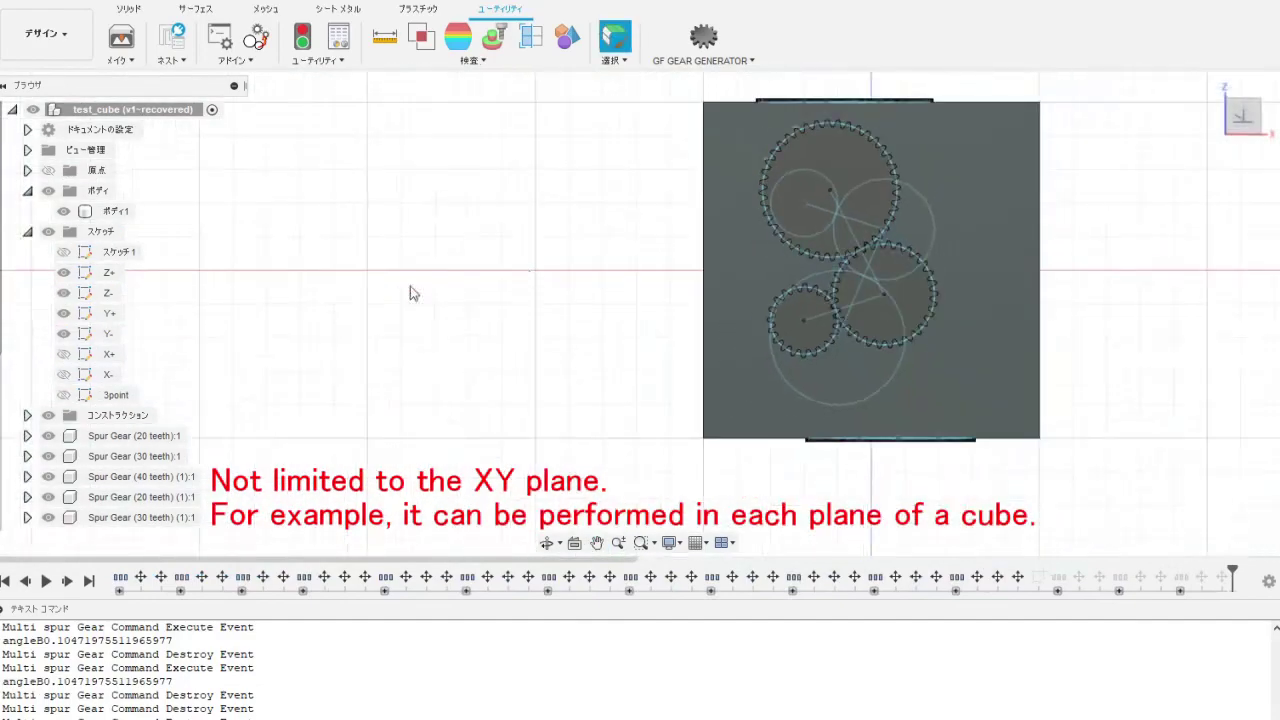
{"action": "middle_click_drag", "start_coordinate": [657, 331], "coordinate": [580, 417], "text": "shift"}
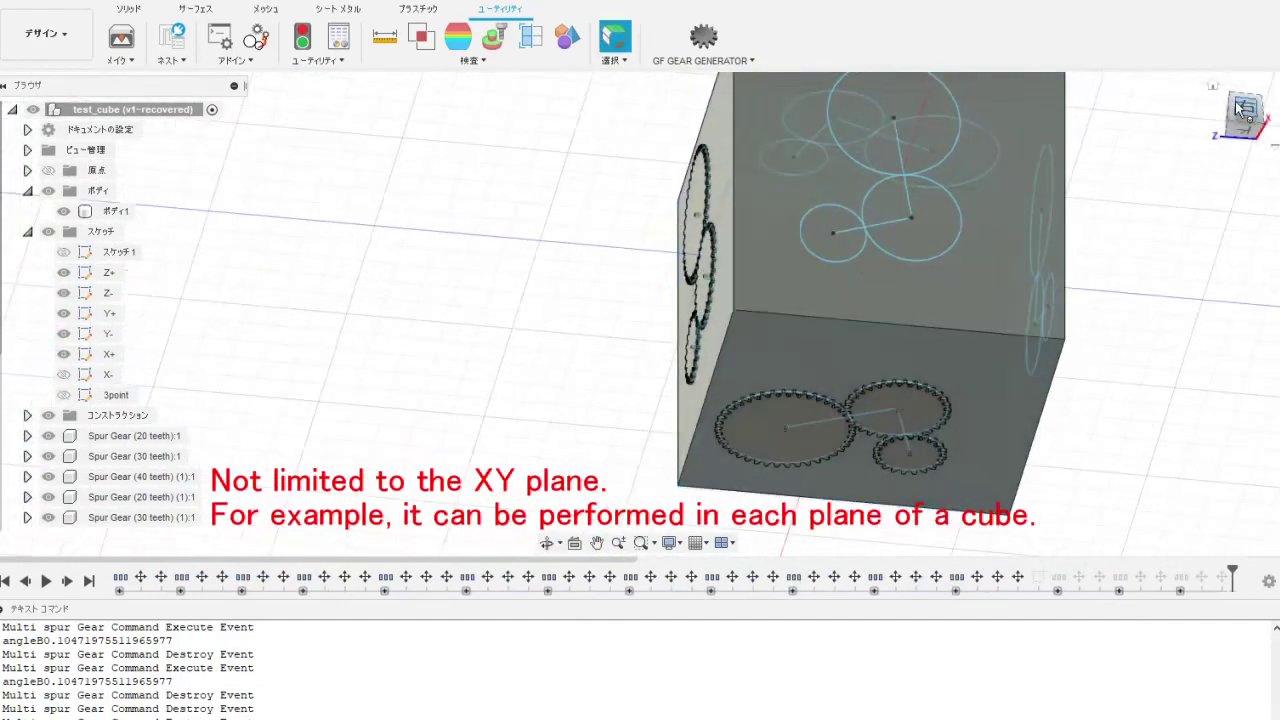
Step: From the Right view, gear the large, middle and small X+ circles, then orbit toward the left face
{"action": "left_click", "coordinate": [1245, 108]}
{"action": "left_click", "coordinate": [256, 37]}
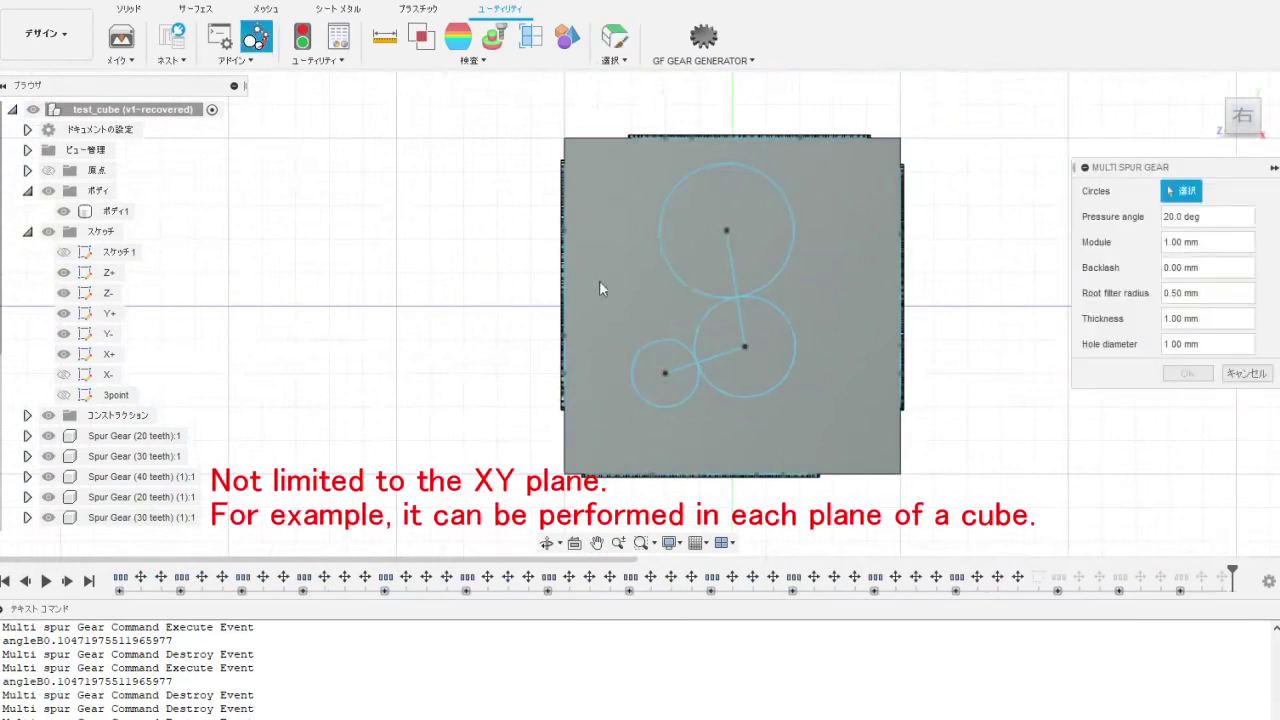
{"action": "left_click", "coordinate": [682, 344]}
{"action": "left_click", "coordinate": [695, 336]}
{"action": "left_click", "coordinate": [706, 294]}
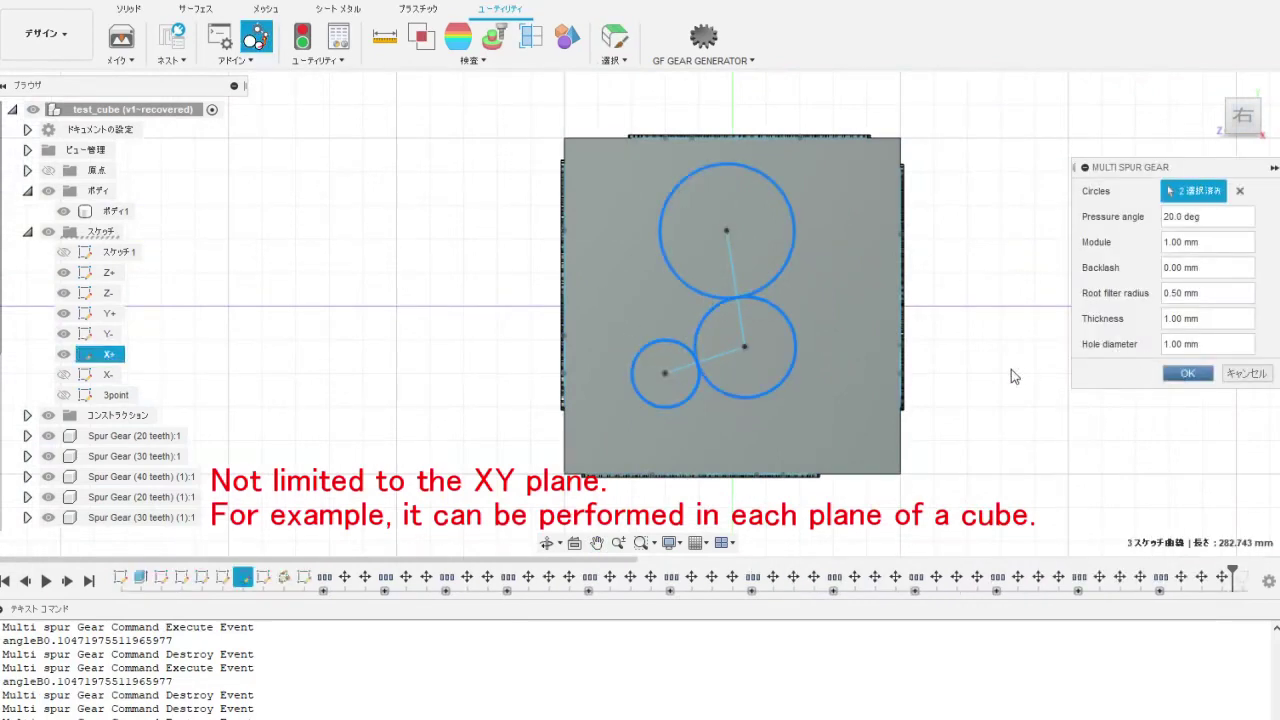
{"action": "key", "text": "Return"}
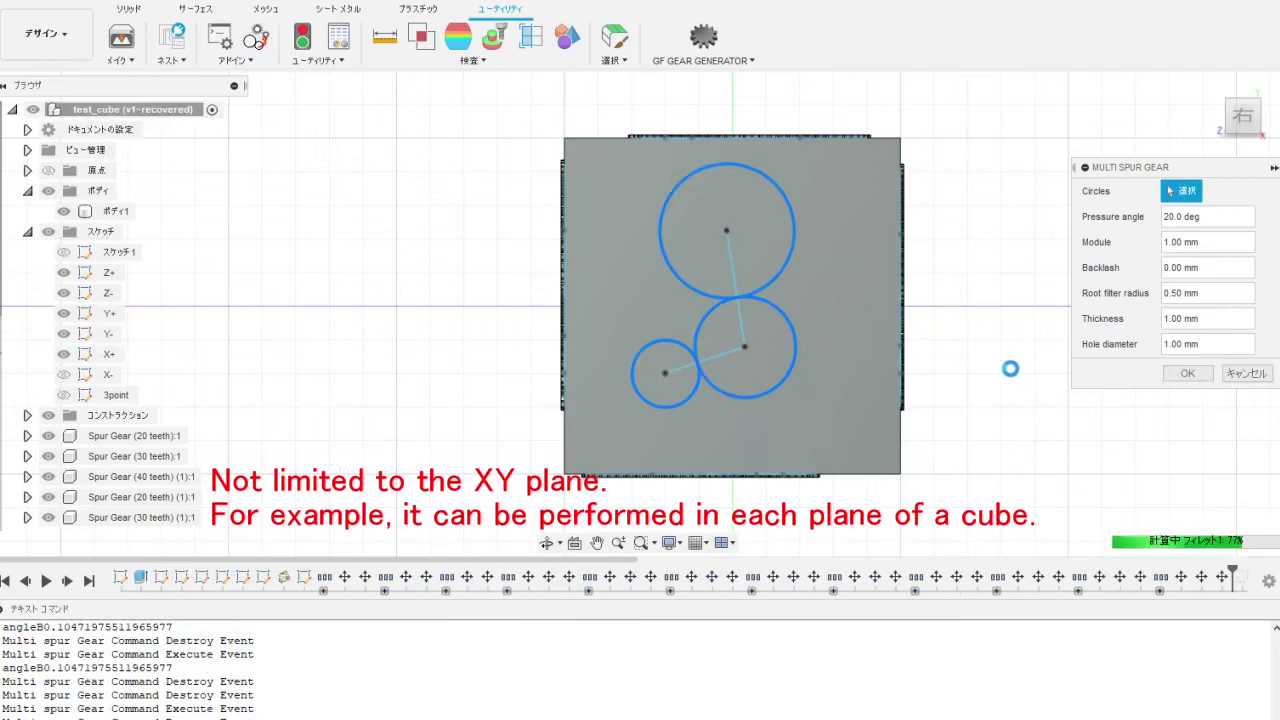
{"action": "scroll", "coordinate": [665, 345], "scroll_direction": "up", "scroll_amount": 5}
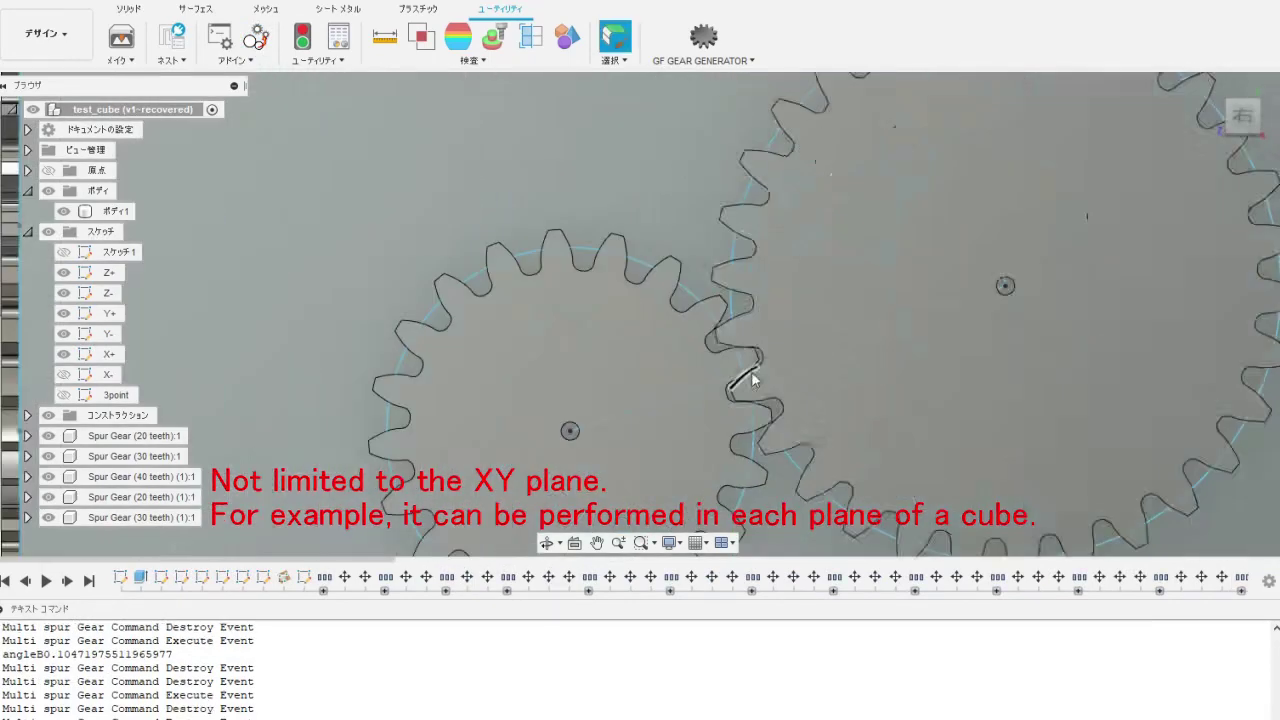
{"action": "scroll", "coordinate": [788, 314], "scroll_direction": "down", "scroll_amount": 5}
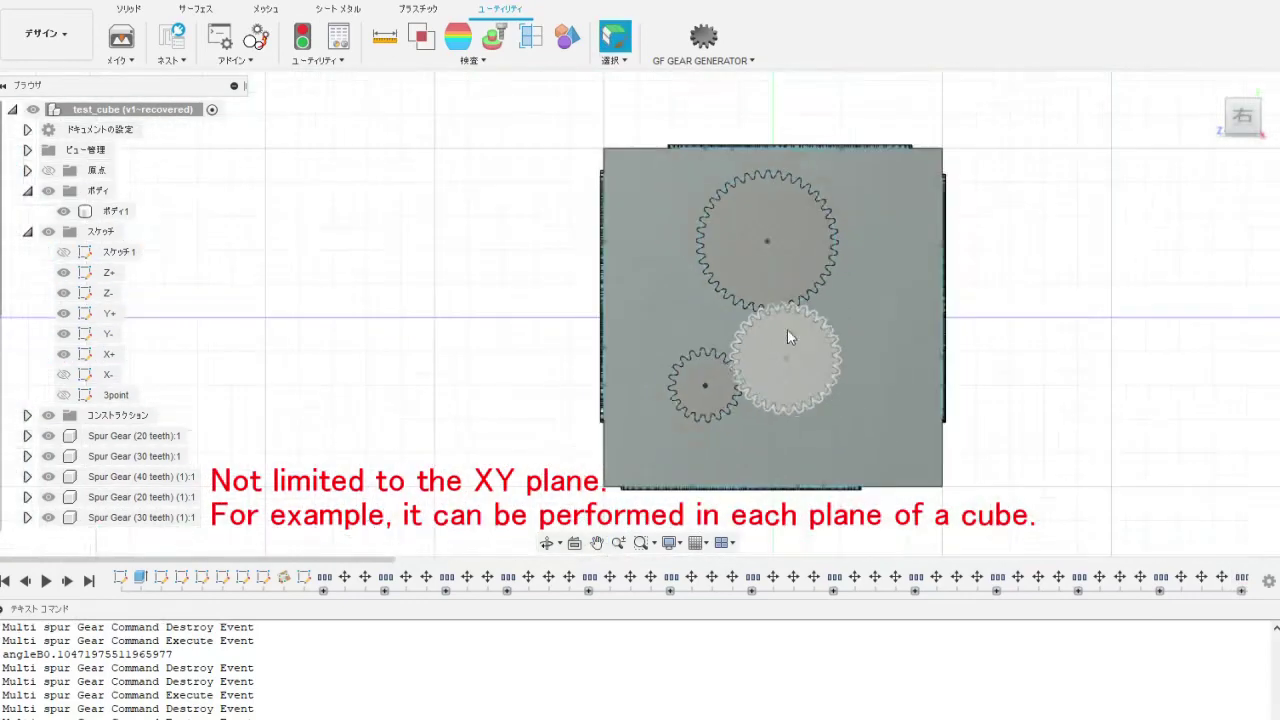
{"action": "left_click", "coordinate": [63, 372]}
{"action": "middle_click_drag", "start_coordinate": [491, 346], "coordinate": [760, 340], "text": "shift"}
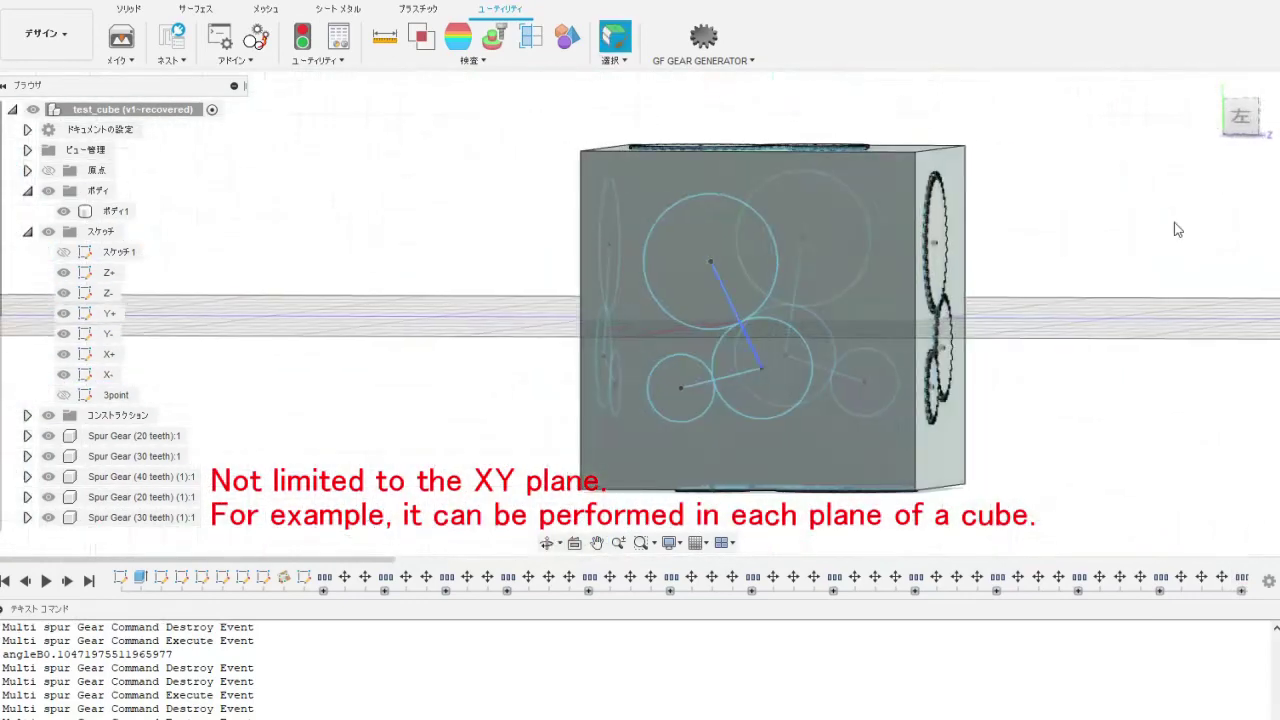
Step: From the Left view, gear the small, middle and large X- circles and zoom in to check
{"action": "left_click", "coordinate": [1243, 116]}
{"action": "left_click", "coordinate": [256, 36]}
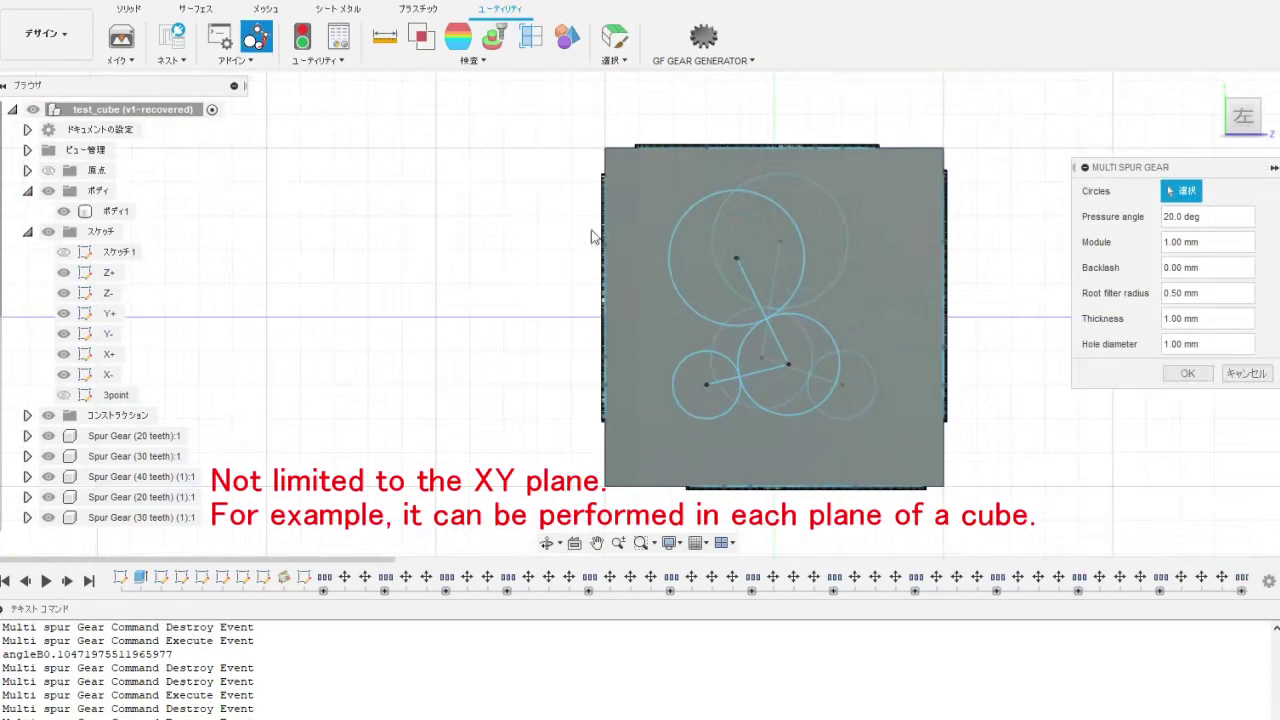
{"action": "left_click", "coordinate": [690, 356]}
{"action": "left_click", "coordinate": [745, 338]}
{"action": "left_click", "coordinate": [735, 327]}
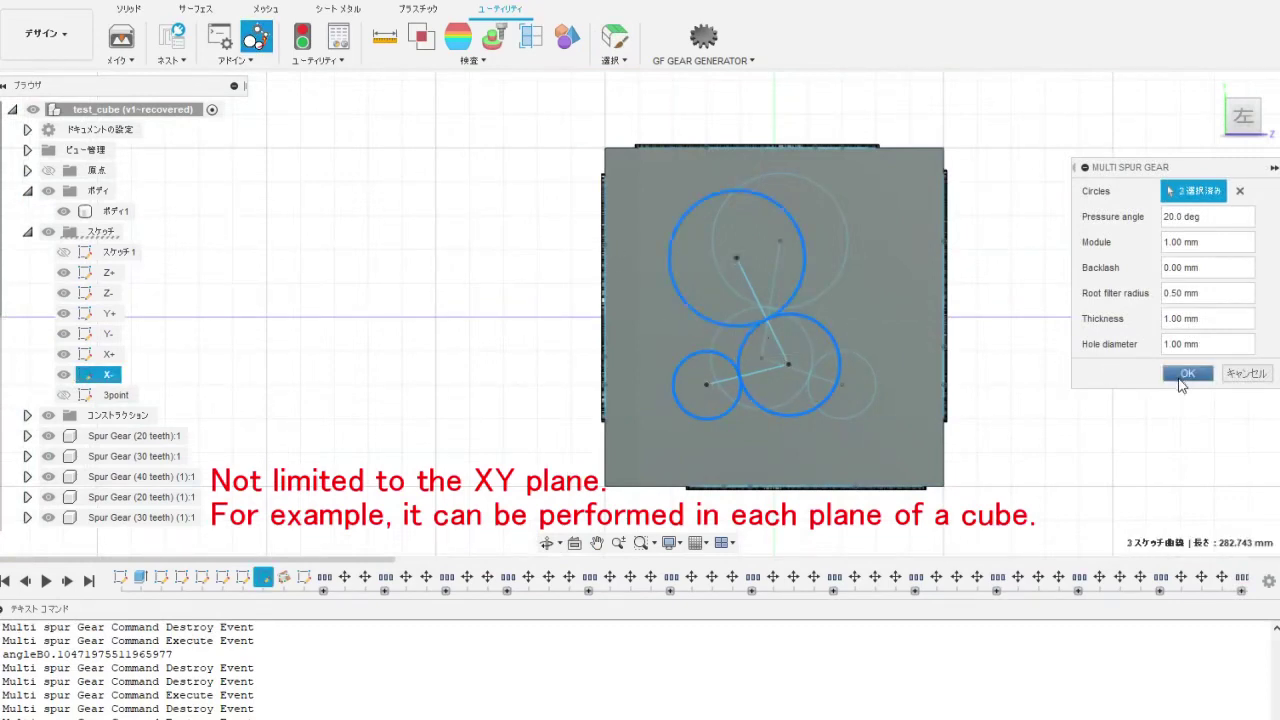
{"action": "left_click", "coordinate": [1182, 376]}
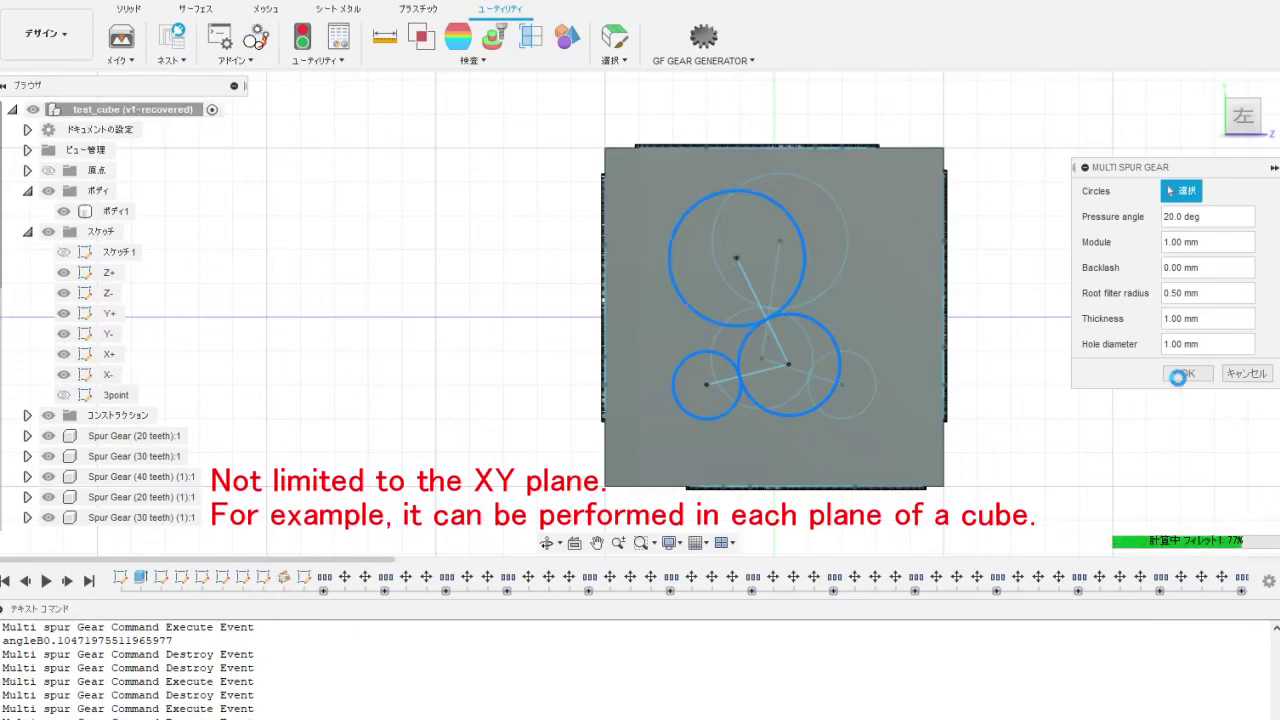
{"action": "scroll", "coordinate": [760, 387], "scroll_direction": "up", "scroll_amount": 5}
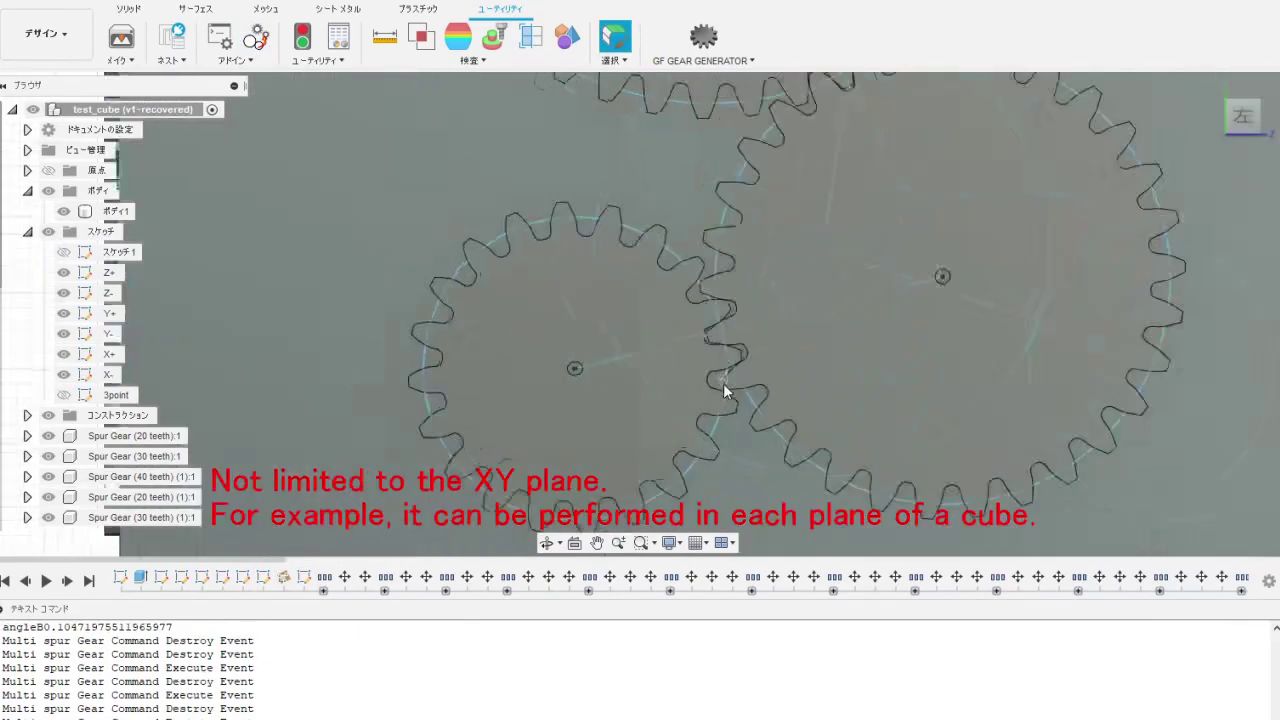
{"action": "scroll", "coordinate": [723, 383], "scroll_direction": "up", "scroll_amount": 3}
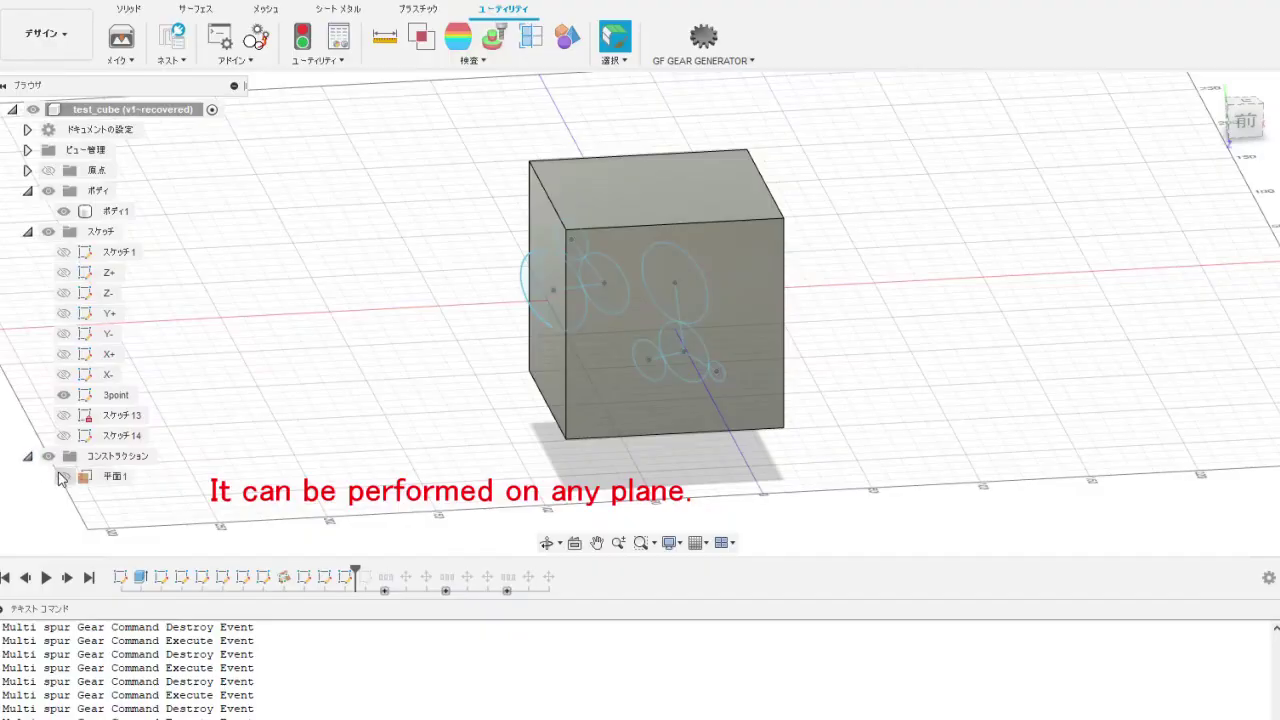
Step: Show construction plane 平面1 and hide the cube body ボディ1, leaving only the sketches
{"action": "left_click", "coordinate": [60, 477]}
{"action": "mouse_move", "coordinate": [359, 402]}
{"action": "middle_mouse_down", "text": "shift"}
{"action": "mouse_move", "coordinate": [285, 347]}
{"action": "mouse_move", "coordinate": [428, 365]}
{"action": "middle_mouse_up", "text": "shift"}
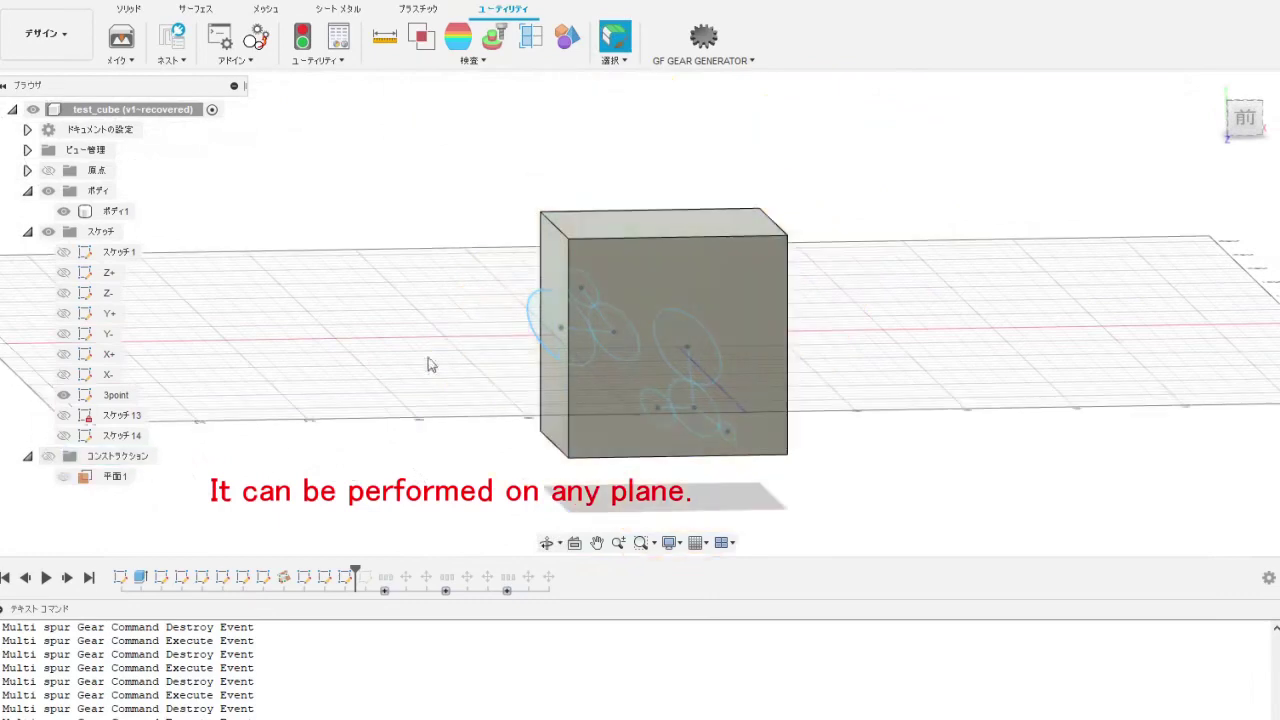
{"action": "left_click", "coordinate": [63, 211]}
Step: Generate 40-tooth and 30-tooth spur gears from two circles on the tilted 3point sketch plane
{"action": "left_click", "coordinate": [256, 37]}
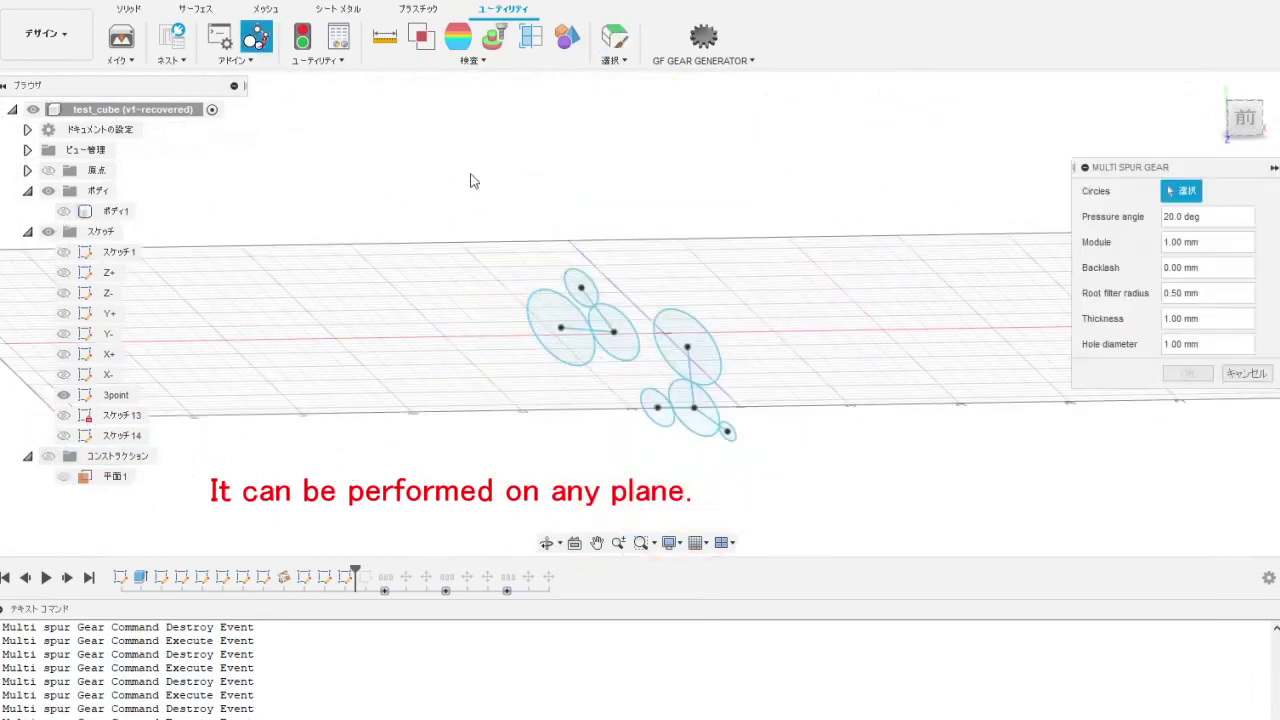
{"action": "left_click", "coordinate": [540, 298]}
{"action": "left_click", "coordinate": [600, 312]}
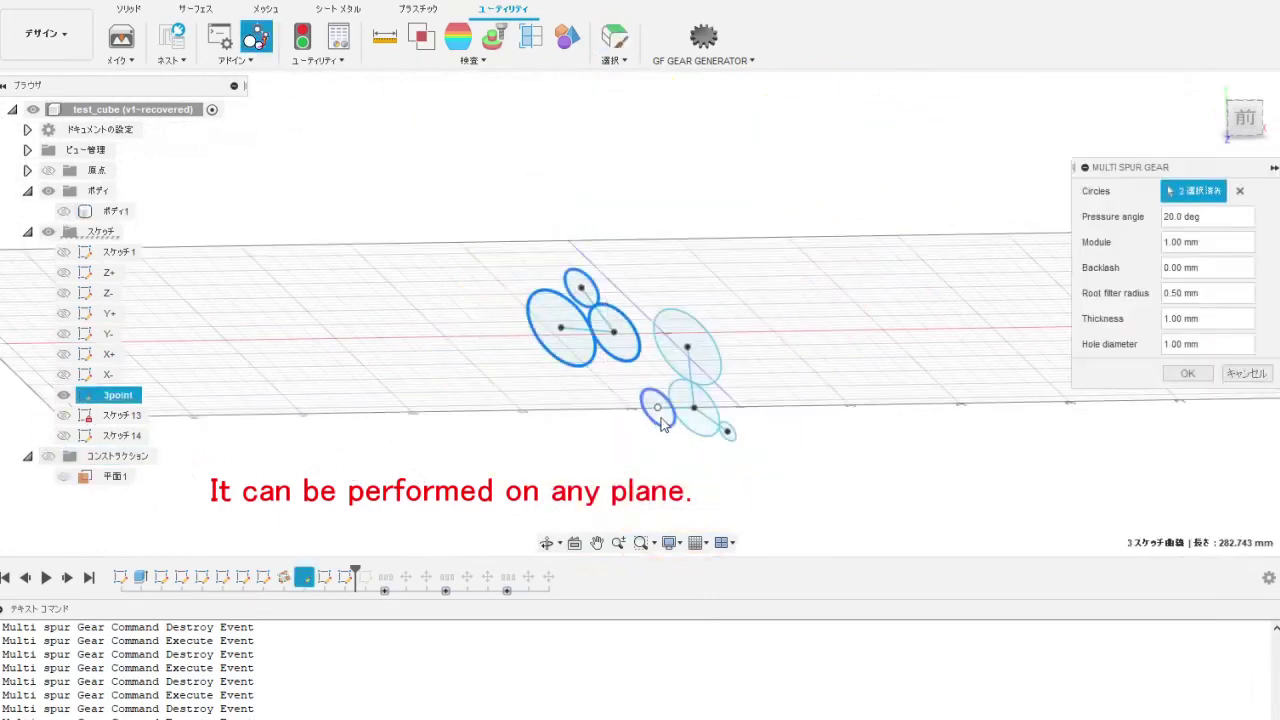
{"action": "left_click", "coordinate": [910, 375]}
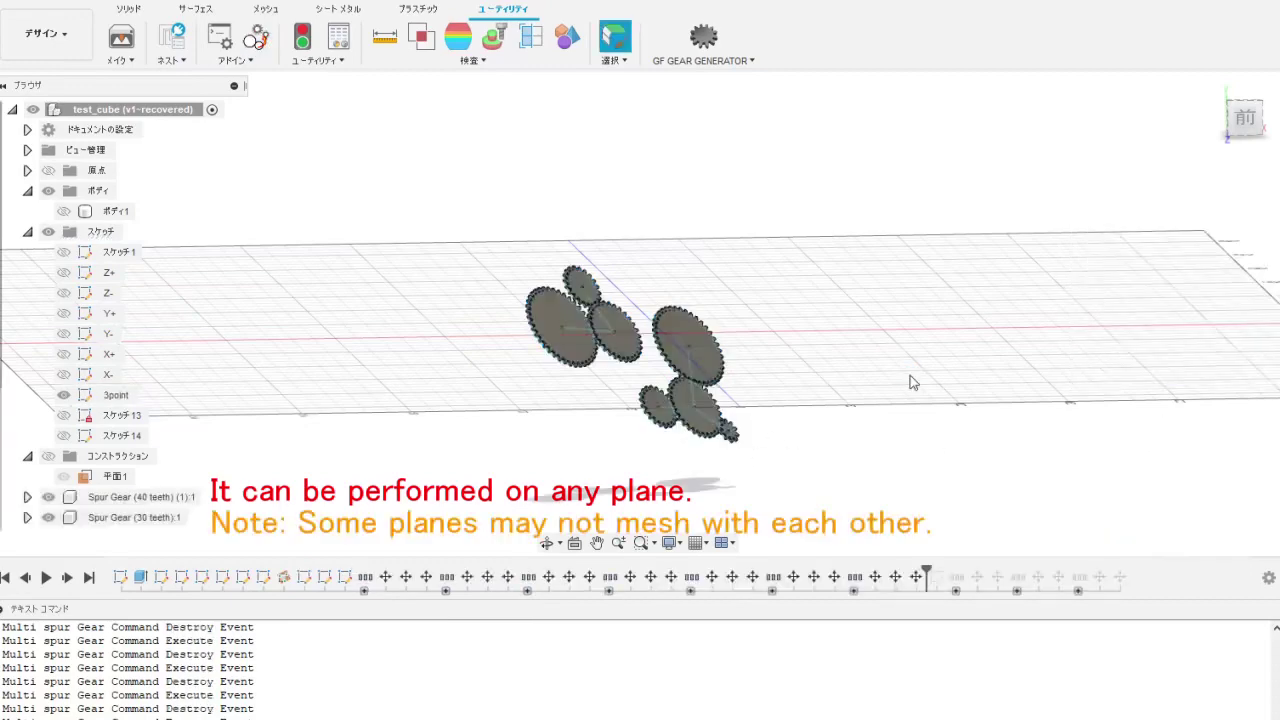